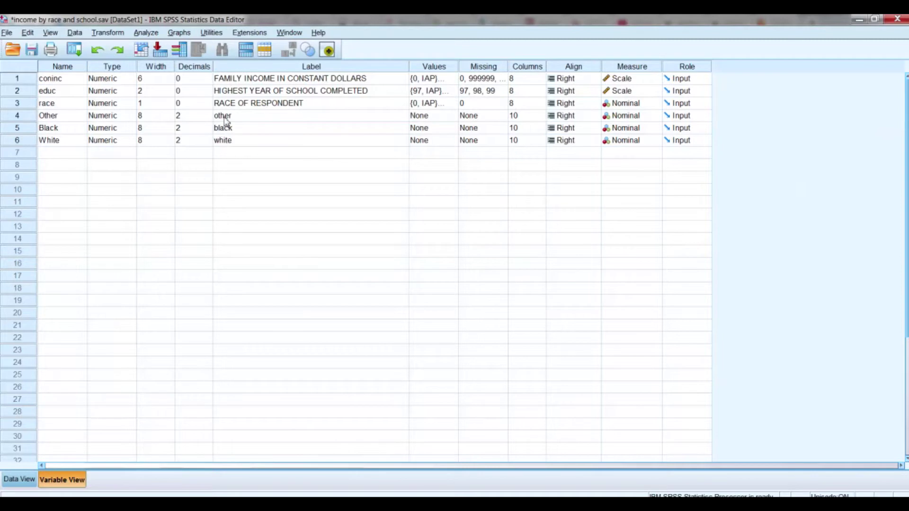
# Examine the family income, highest year of school completed and race variables in the variable list.
pyautogui.click(238, 82)
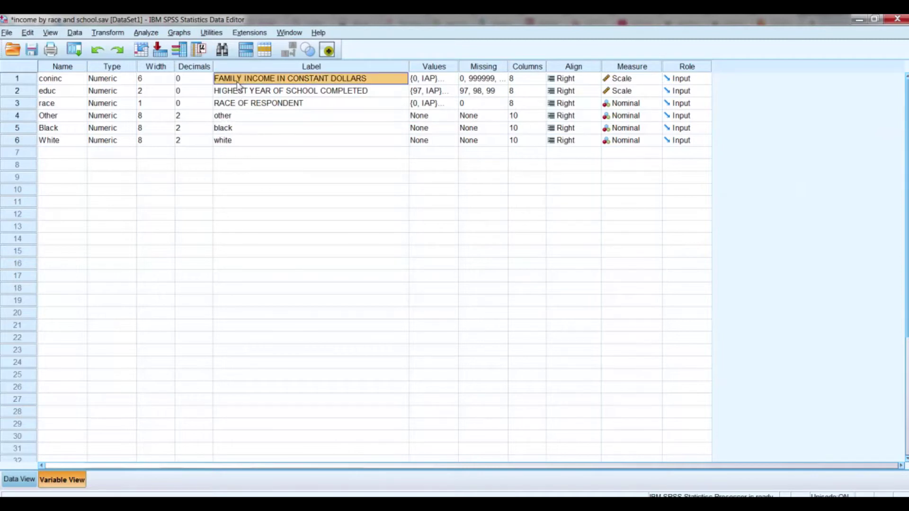
pyautogui.click(245, 107)
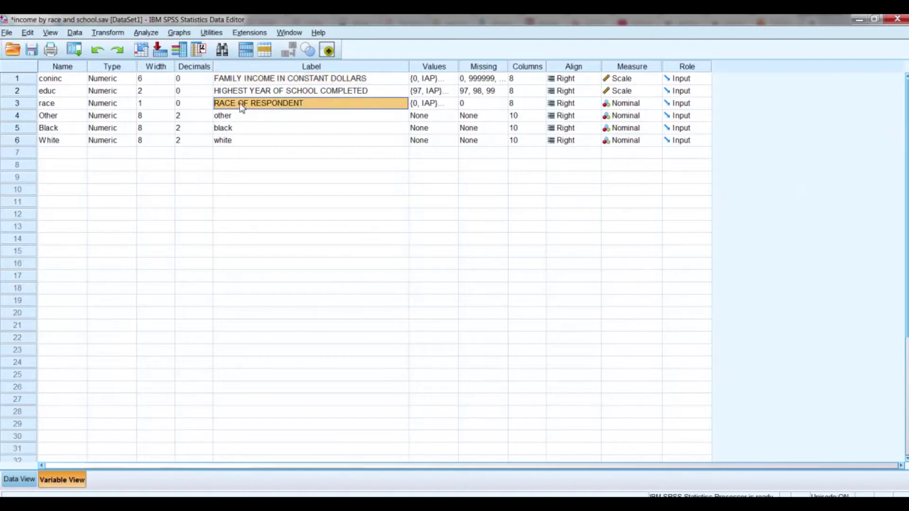
pyautogui.click(223, 80)
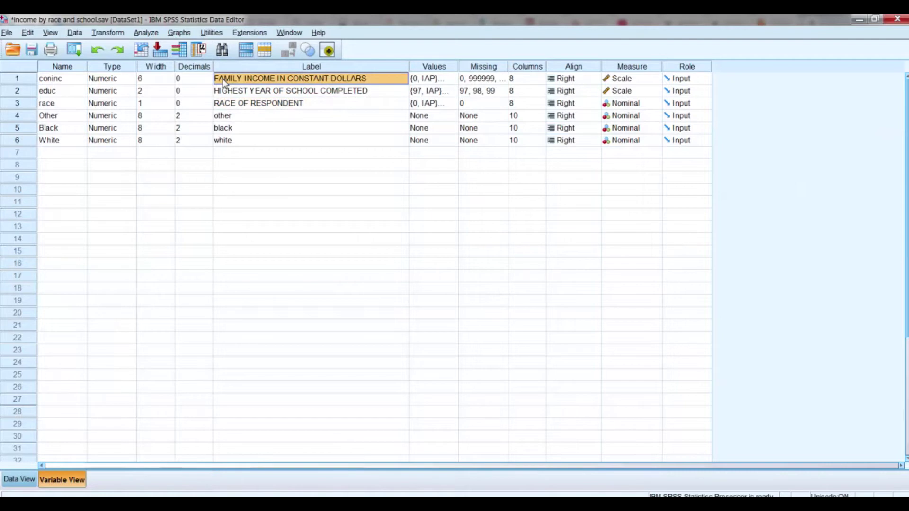
pyautogui.click(226, 93)
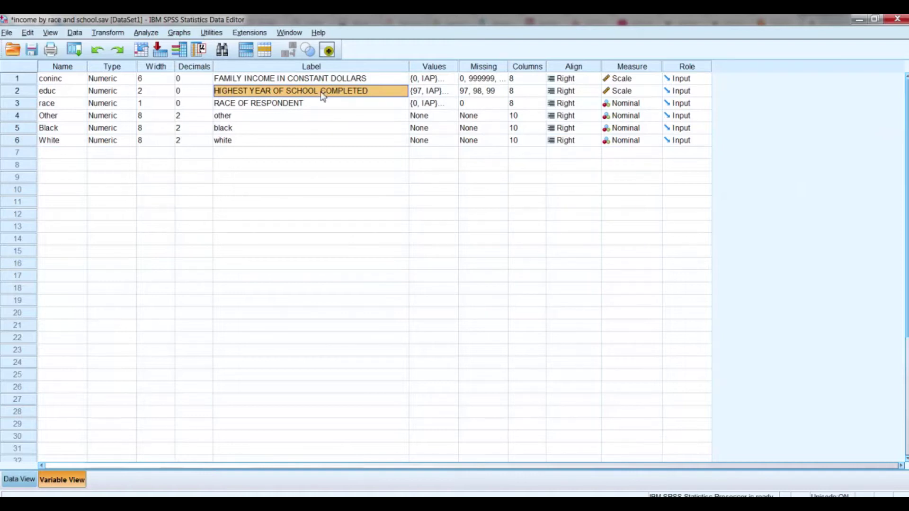
pyautogui.click(300, 105)
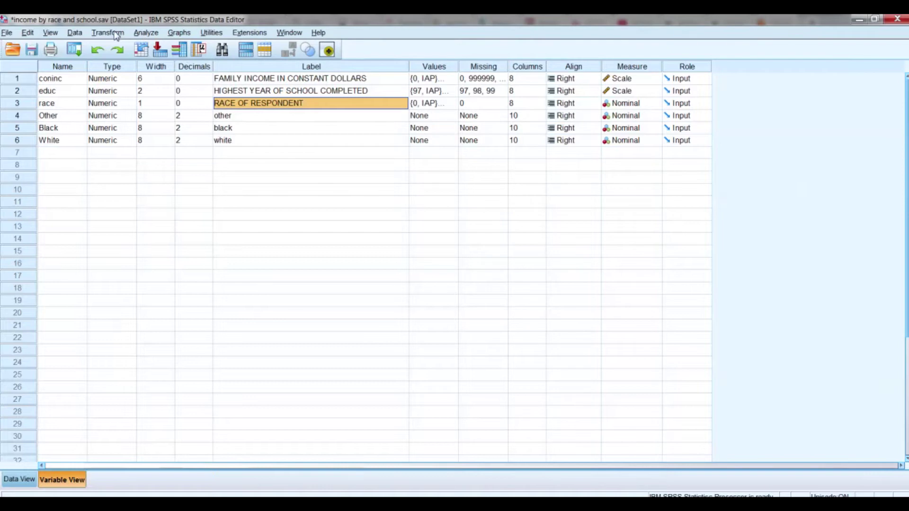
# Check the value codes and labels of the race variable in the variable information.
pyautogui.click(211, 32)
pyautogui.click(227, 44)
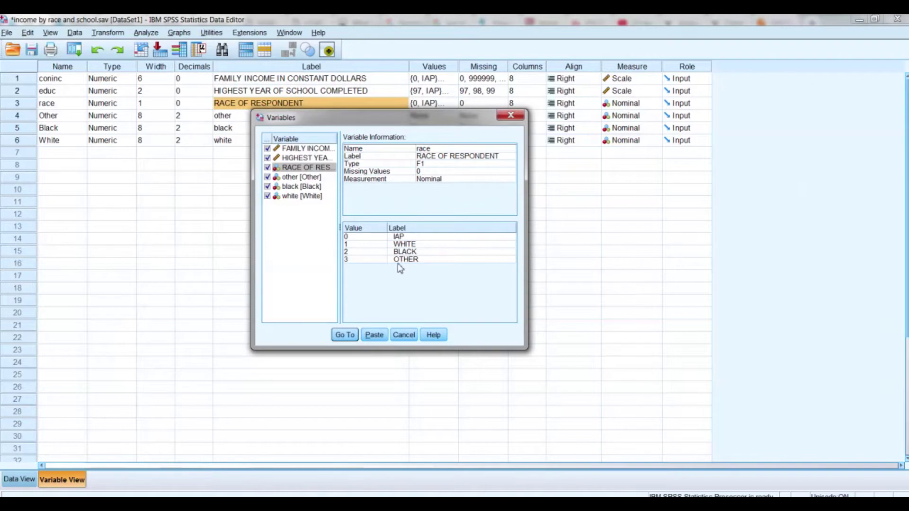
pyautogui.click(404, 335)
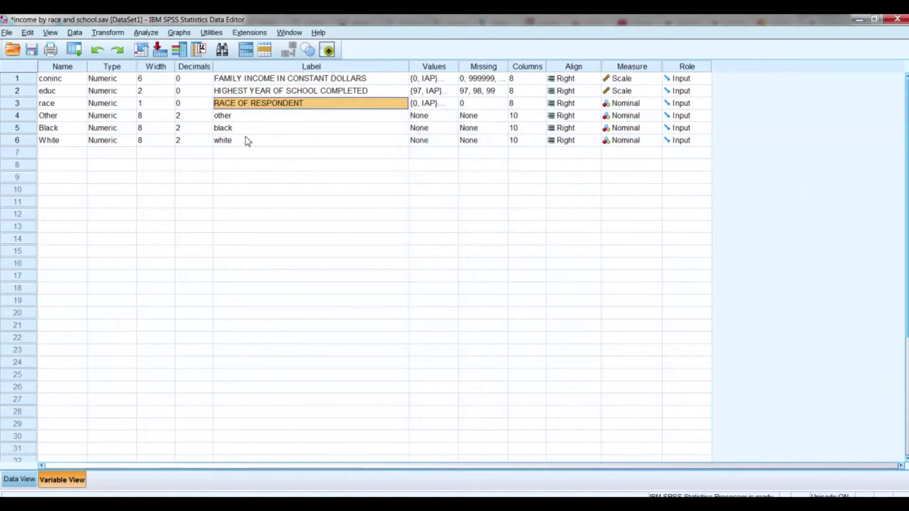
# Examine the other, black and white dummy variables alongside the race and education variables.
pyautogui.click(226, 120)
pyautogui.press('Down')
pyautogui.press('Down')
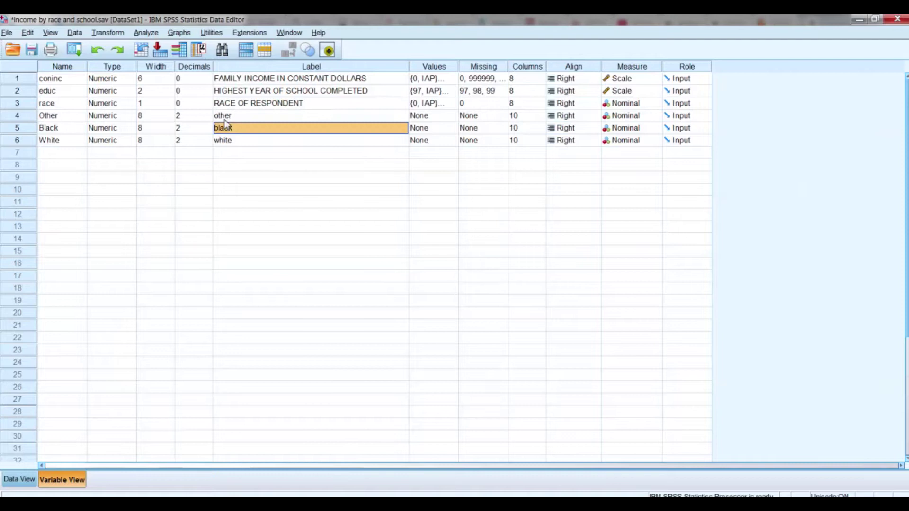
pyautogui.press('Up')
pyautogui.press('Up')
pyautogui.press('Down')
pyautogui.press('Down')
pyautogui.press('Up')
pyautogui.press('Up')
pyautogui.press('Down')
pyautogui.press('Down')
pyautogui.press('Up')
pyautogui.press('Up')
pyautogui.press('Up')
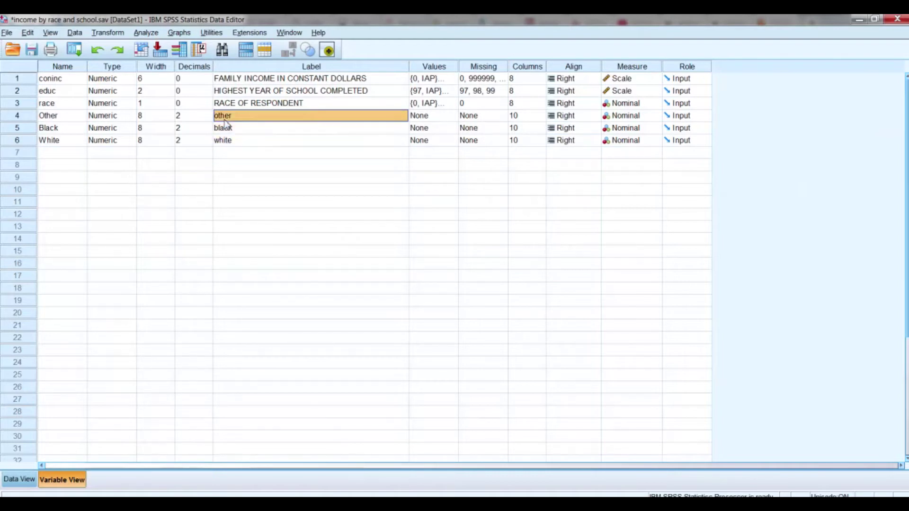
pyautogui.press('Down')
pyautogui.press('Down')
pyautogui.press('Down')
pyautogui.press('Up')
pyautogui.press('Up')
pyautogui.press('Up')
pyautogui.press('Up')
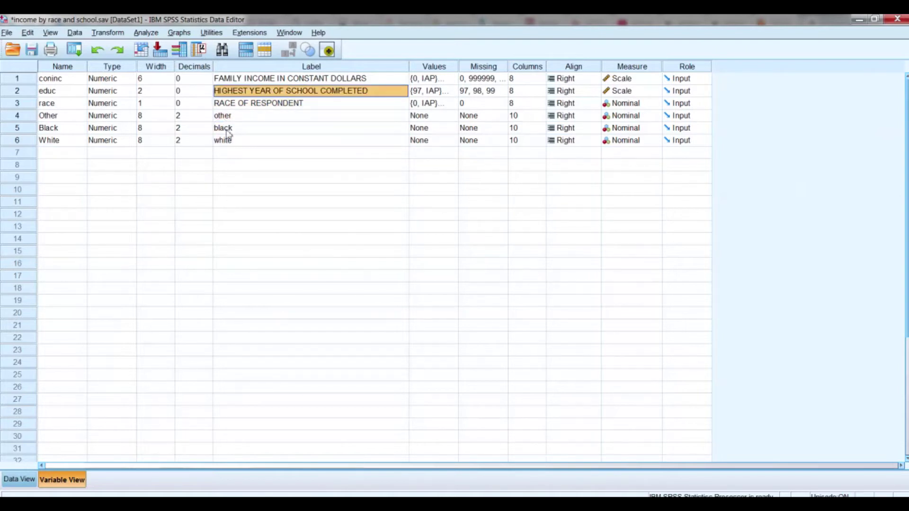
pyautogui.press('Down')
pyautogui.press('Down')
pyautogui.press('Down')
pyautogui.press('Down')
pyautogui.press('Down')
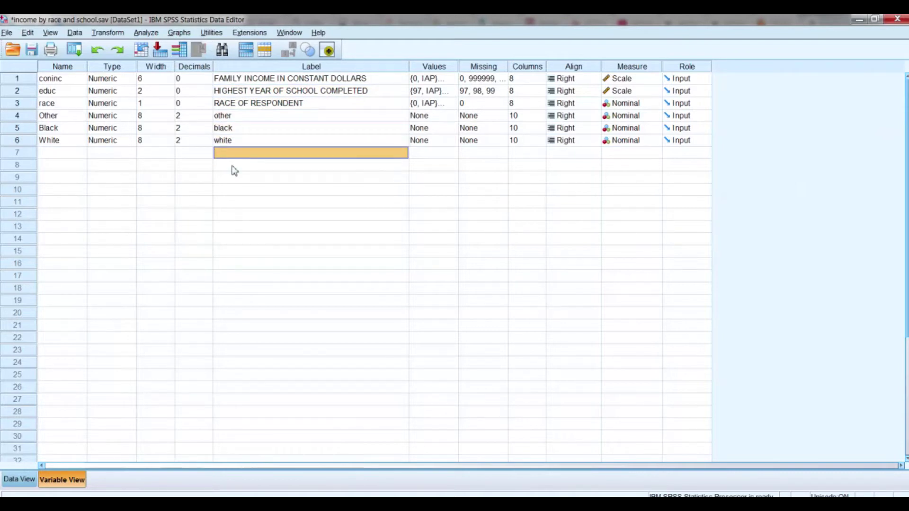
pyautogui.click(240, 95)
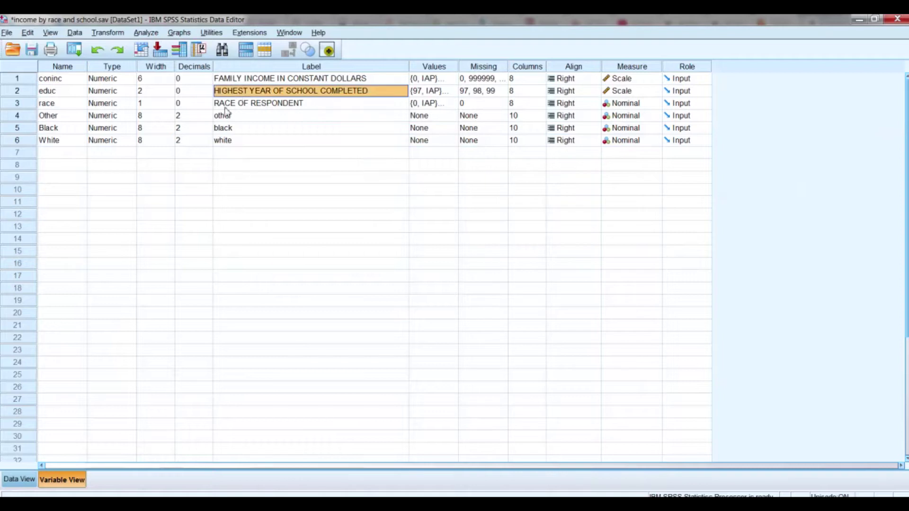
# Set the number of decimals of the Black variable to 0.
pyautogui.click(209, 118)
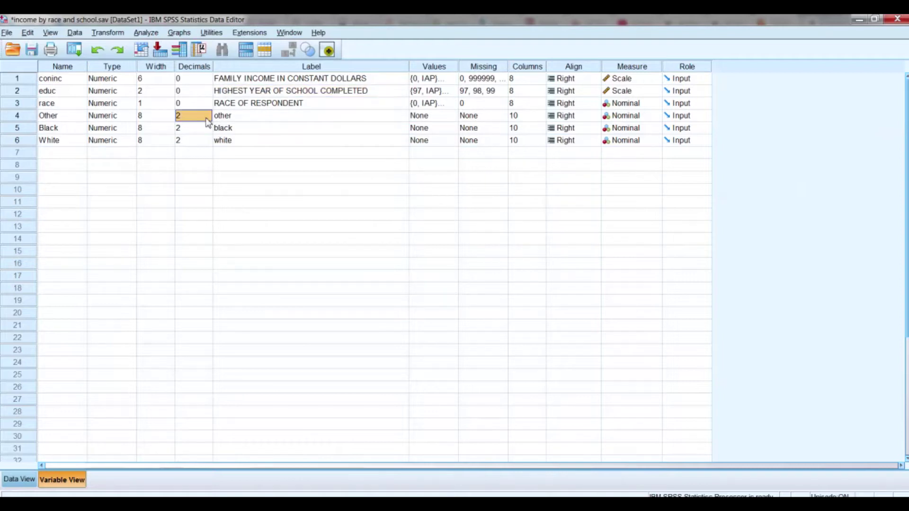
pyautogui.press('Down')
pyautogui.write('0')
pyautogui.click(265, 191)
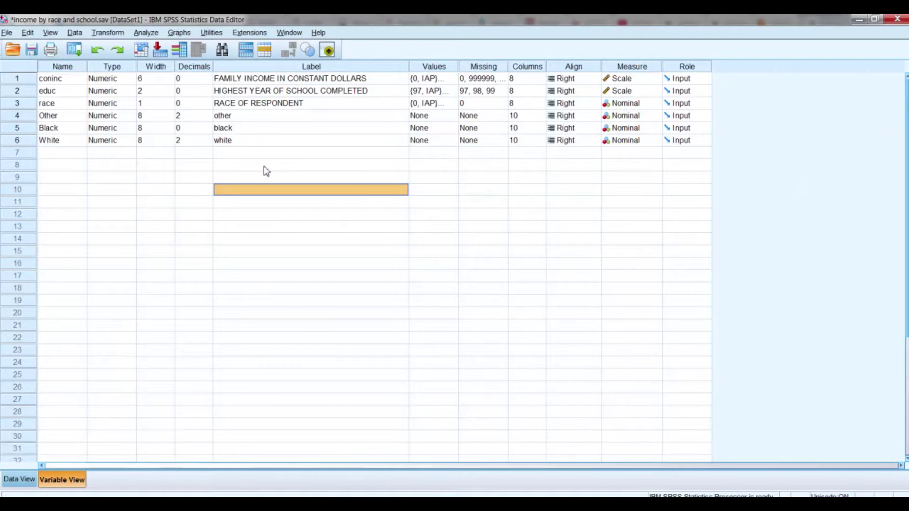
# Compare the three race dummy variables with the original race variable to decide which category serves as reference.
pyautogui.click(243, 152)
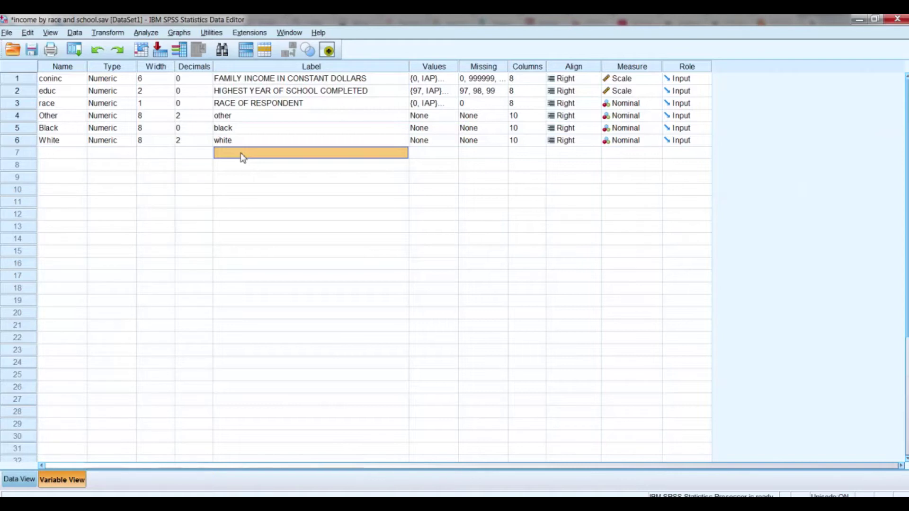
pyautogui.press('Up')
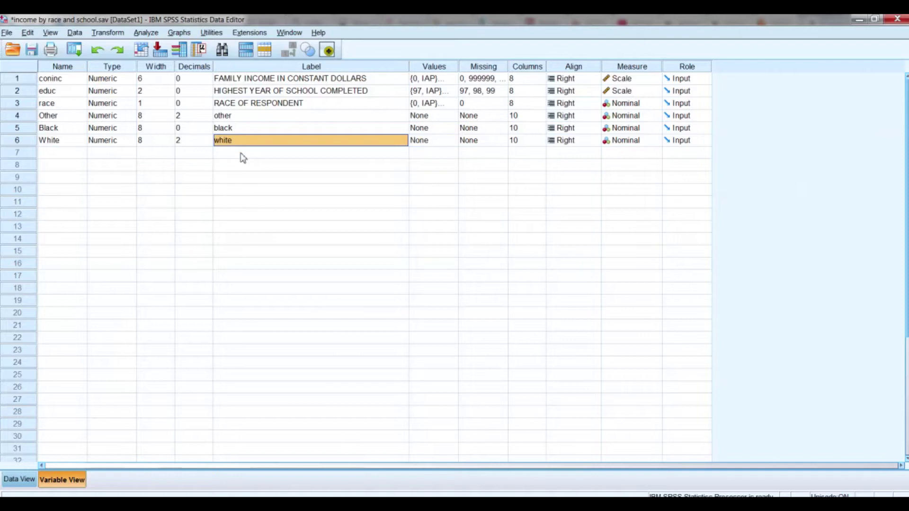
pyautogui.press('Up')
pyautogui.press('Up')
pyautogui.press('Down')
pyautogui.press('Down')
pyautogui.press('Up')
pyautogui.press('Up')
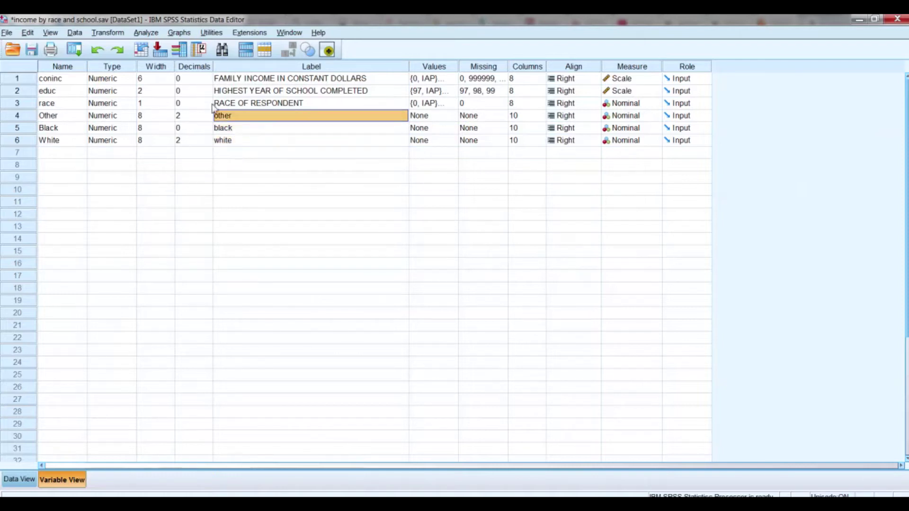
pyautogui.click(228, 104)
pyautogui.click(229, 115)
pyautogui.click(233, 142)
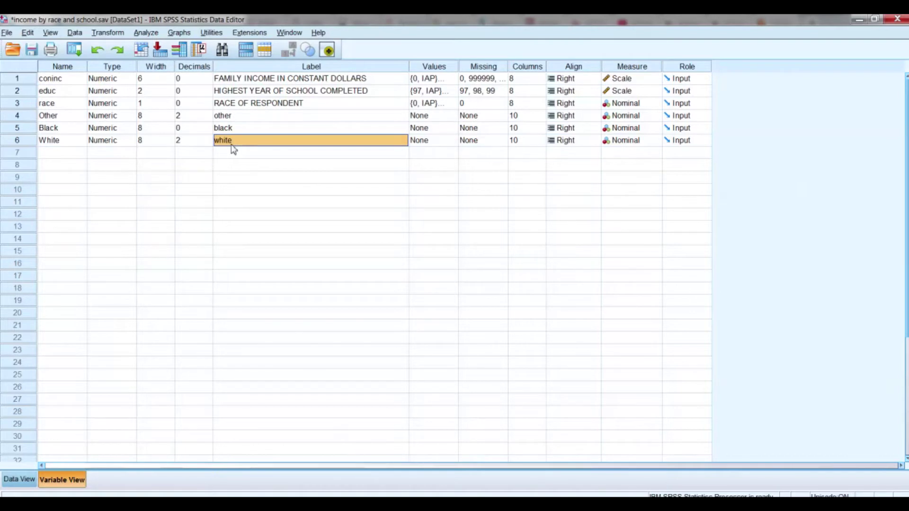
pyautogui.press('Up')
pyautogui.press('Down')
pyautogui.press('Up')
pyautogui.press('Up')
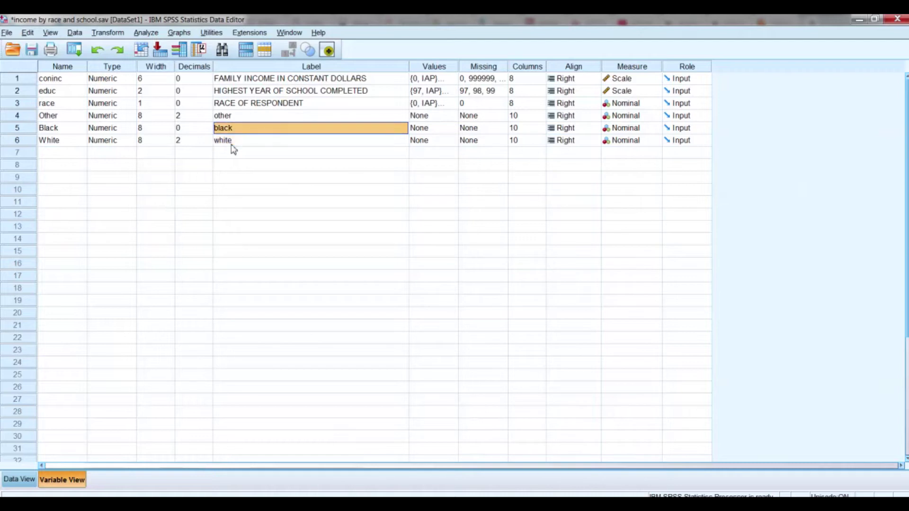
pyautogui.press('Down')
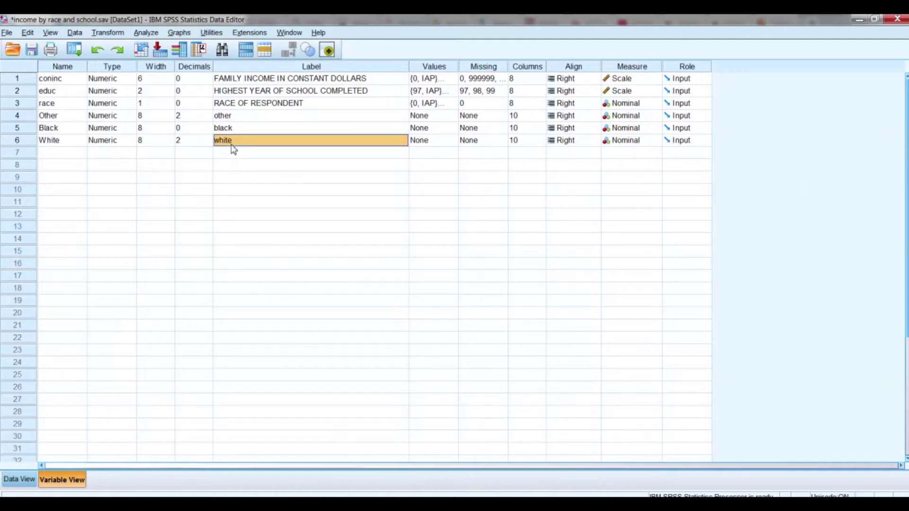
pyautogui.press('Up')
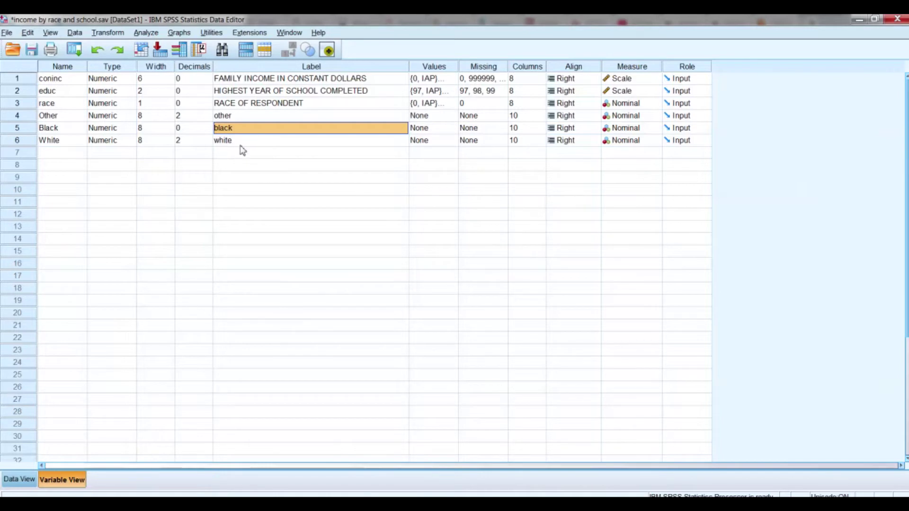
pyautogui.click(250, 140)
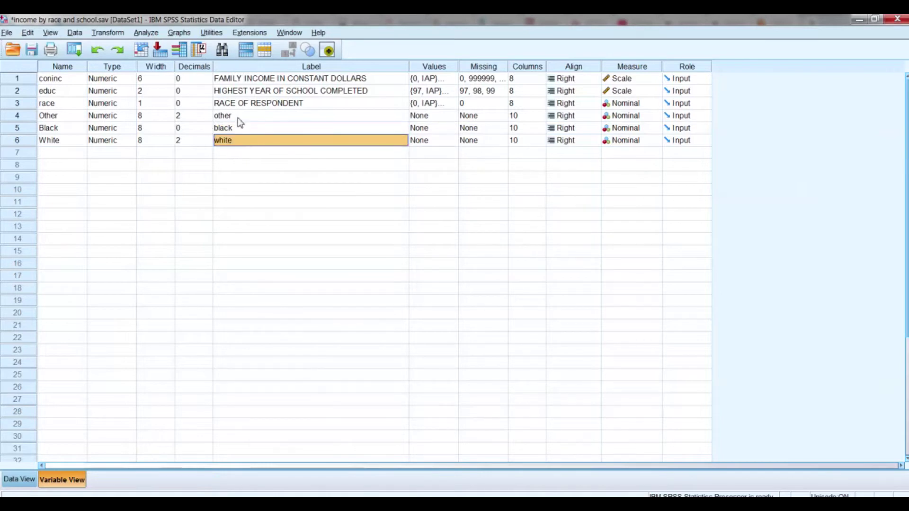
pyautogui.click(244, 93)
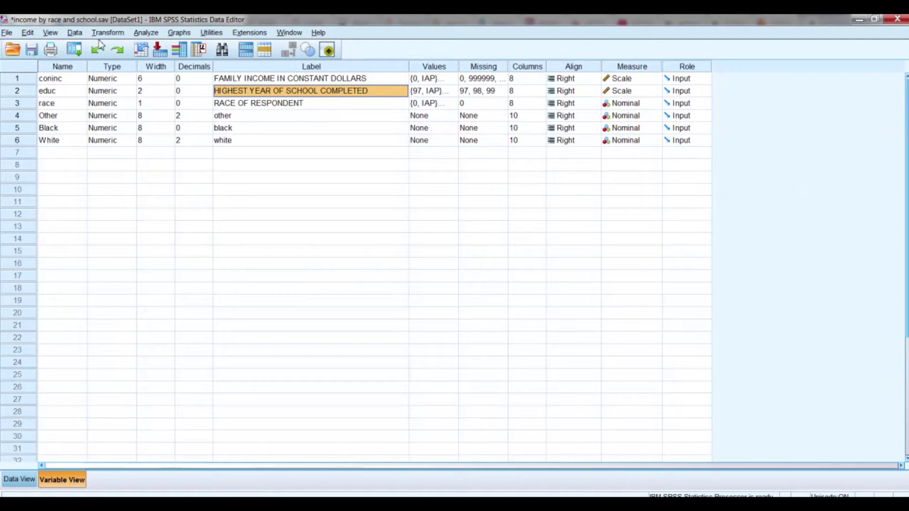
# Set up a linear regression with family income (coninc) as dependent and highest year of school completed (educ) as independent variable.
pyautogui.click(141, 33)
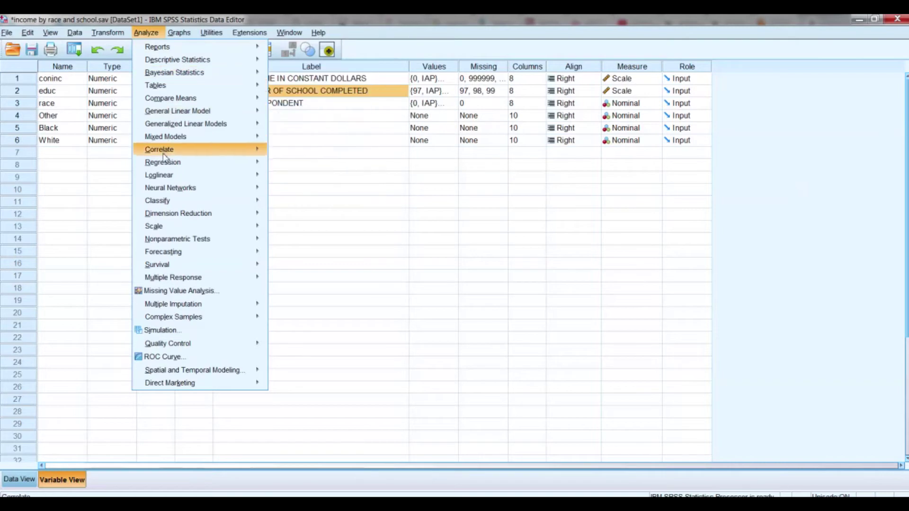
pyautogui.moveTo(169, 164)
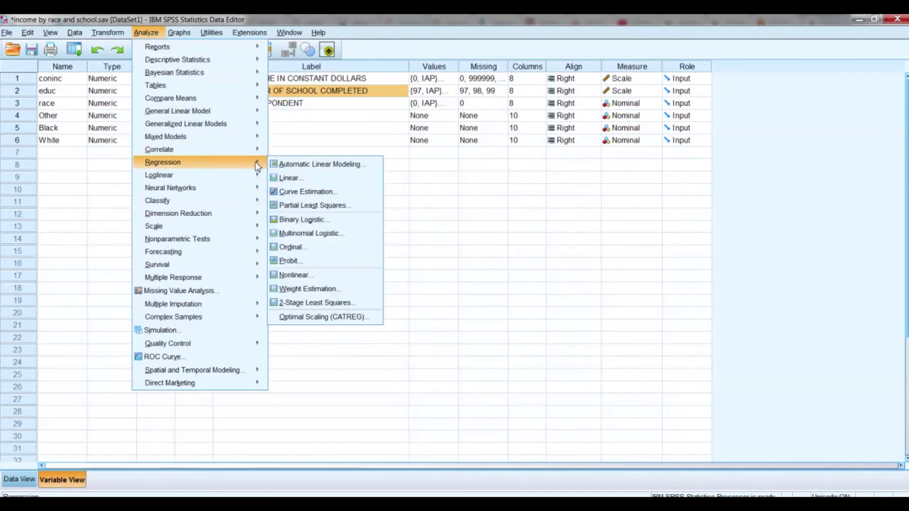
pyautogui.click(284, 179)
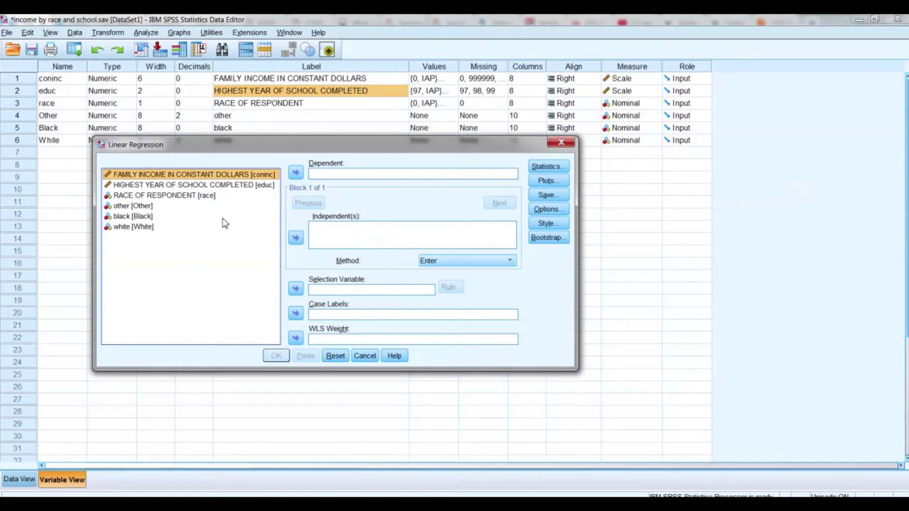
pyautogui.click(295, 172)
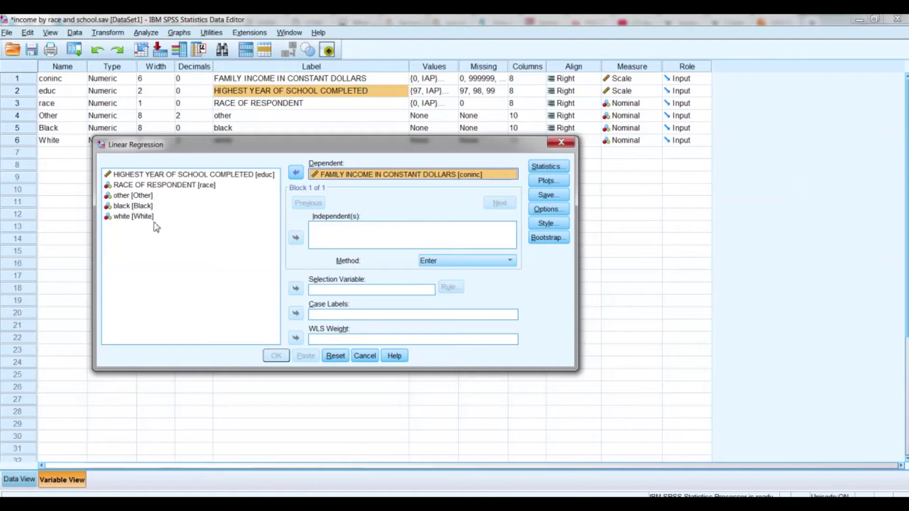
pyautogui.click(149, 175)
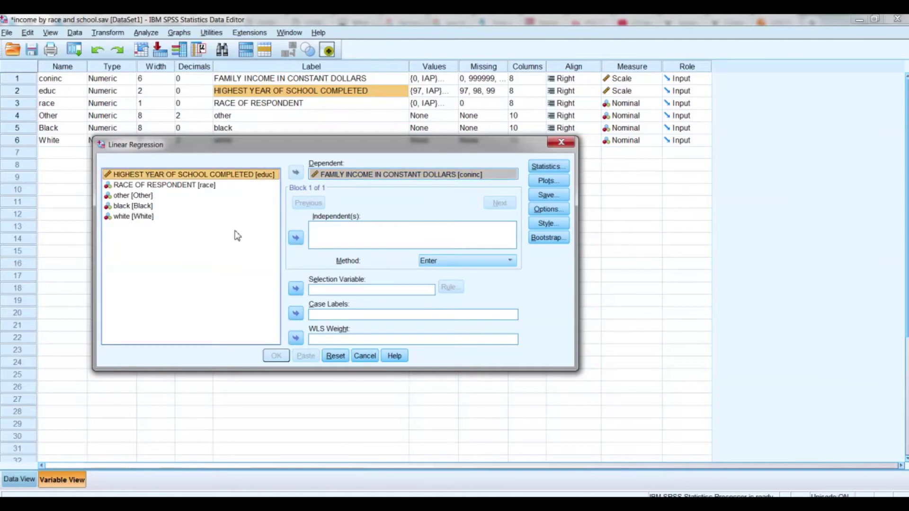
pyautogui.click(295, 239)
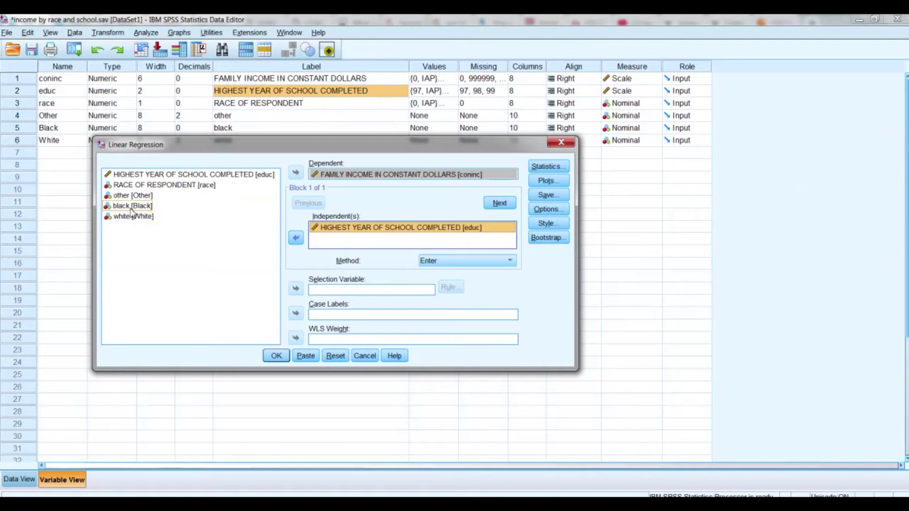
# Add the black and other dummy variables as independents and run the linear regression.
pyautogui.click(131, 208)
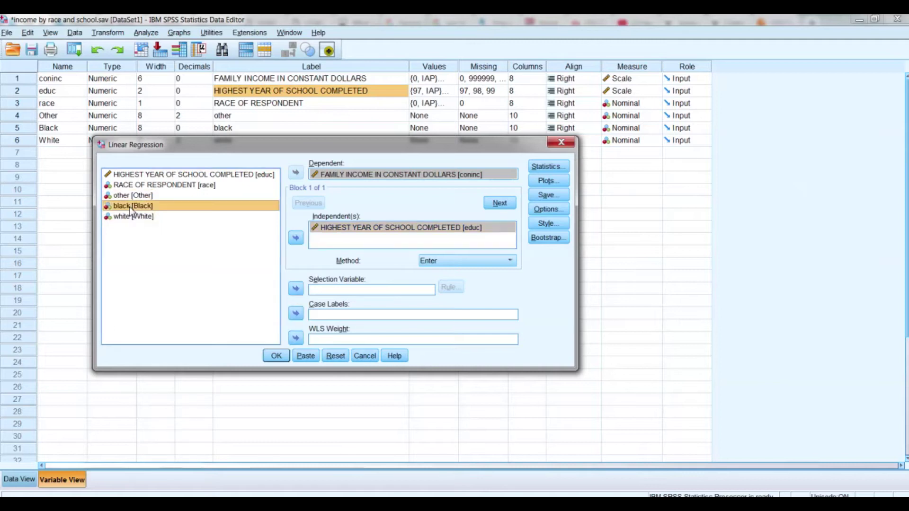
pyautogui.click(296, 239)
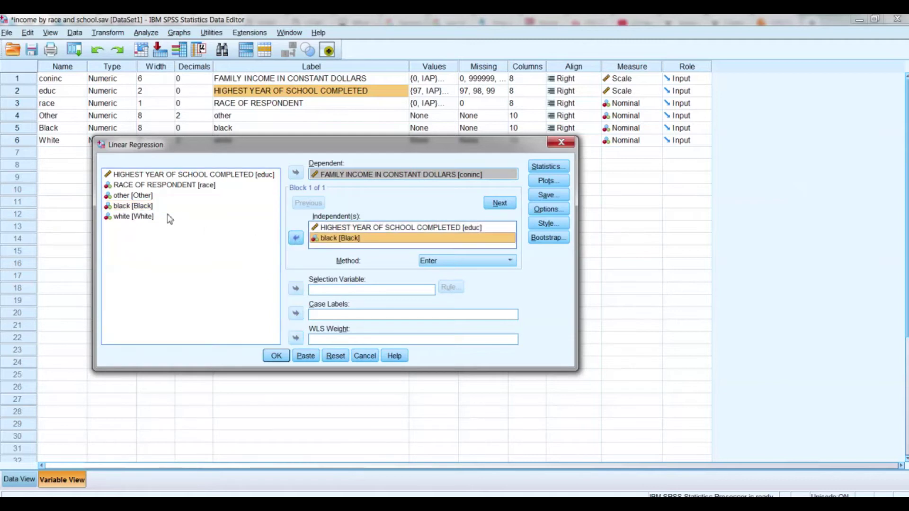
pyautogui.click(142, 196)
pyautogui.click(296, 239)
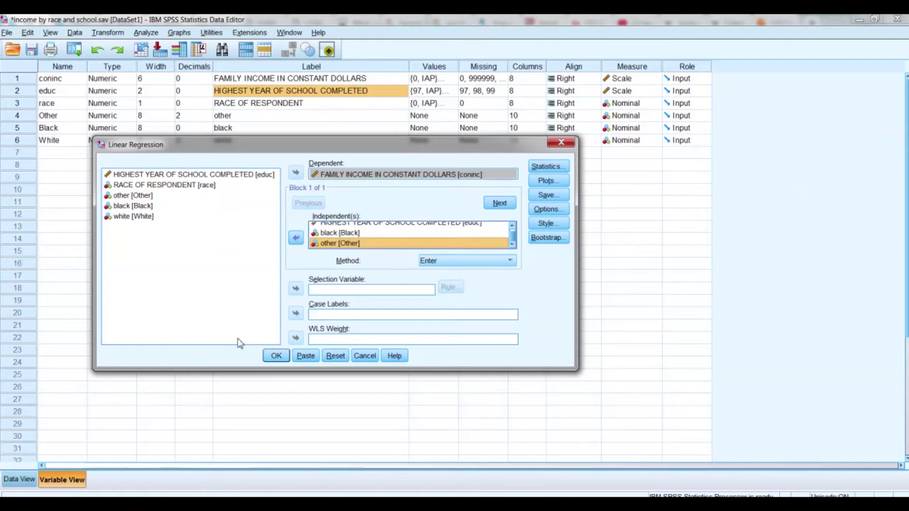
pyautogui.click(276, 356)
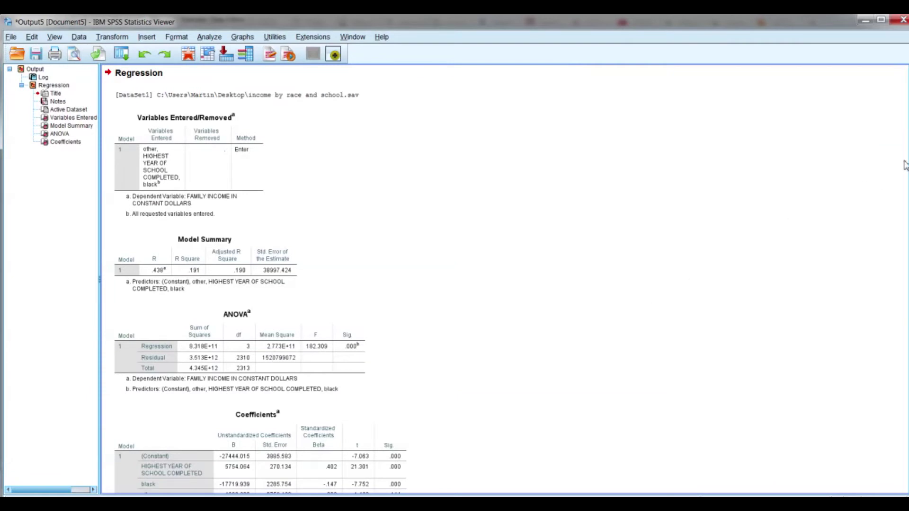
# Examine the regression syntax, entered variables, Model Summary and ANOVA table to judge the overall fit of the income model.
pyautogui.scroll(5, 502, 279)
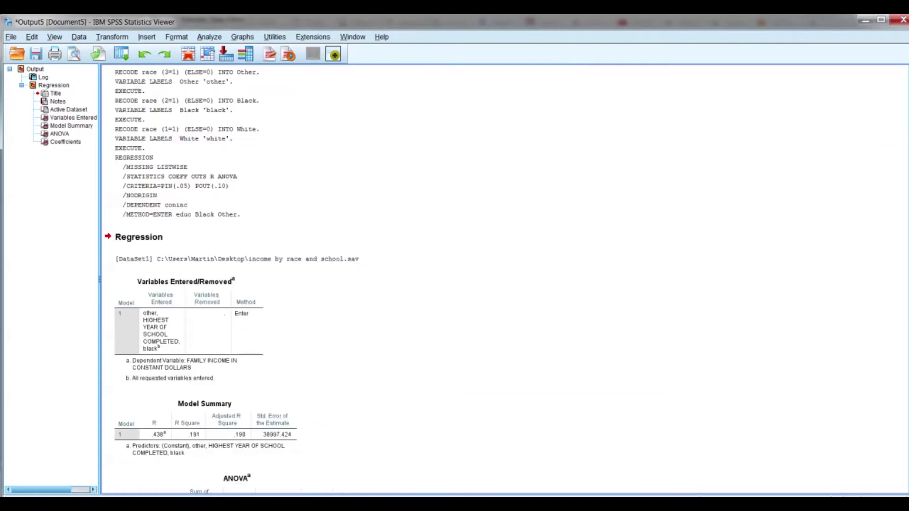
pyautogui.scroll(-3, 502, 279)
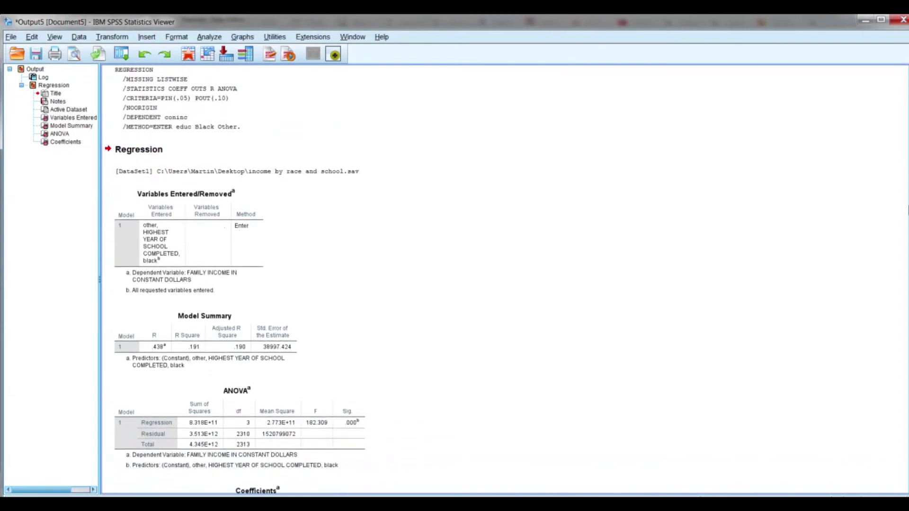
pyautogui.scroll(-2, 501, 279)
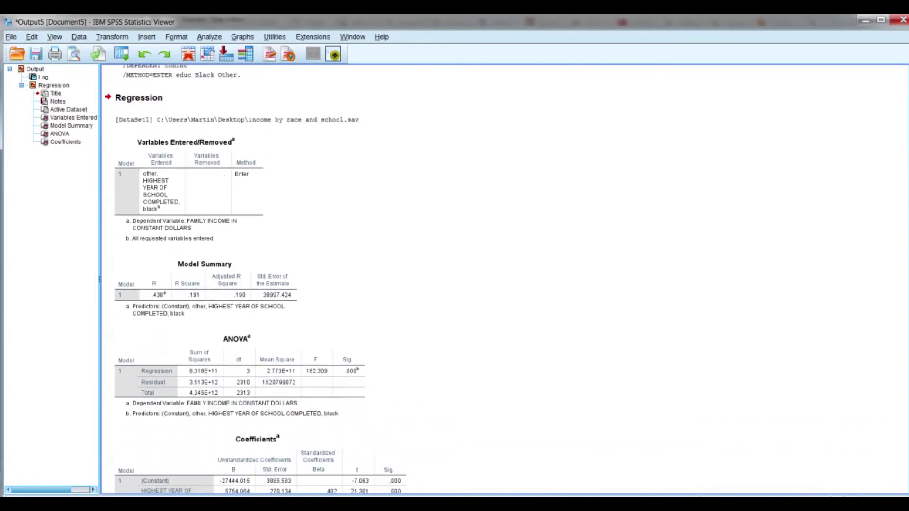
pyautogui.scroll(-2, 256, 280)
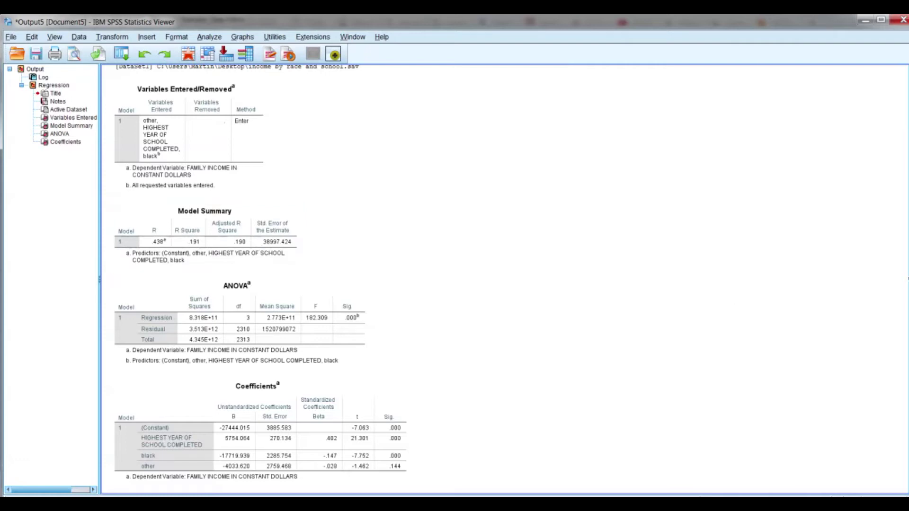
pyautogui.scroll(5, 906, 189)
pyautogui.scroll(-5, 234, 281)
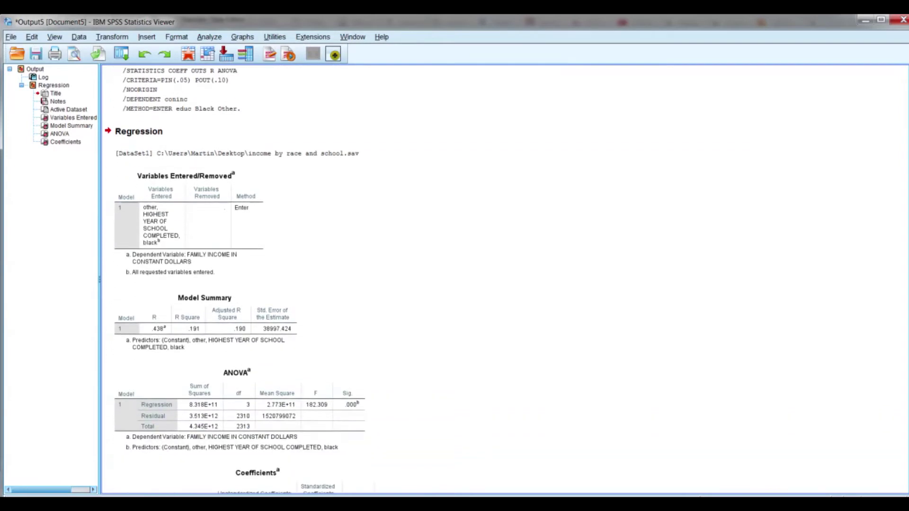
pyautogui.scroll(-1, 235, 282)
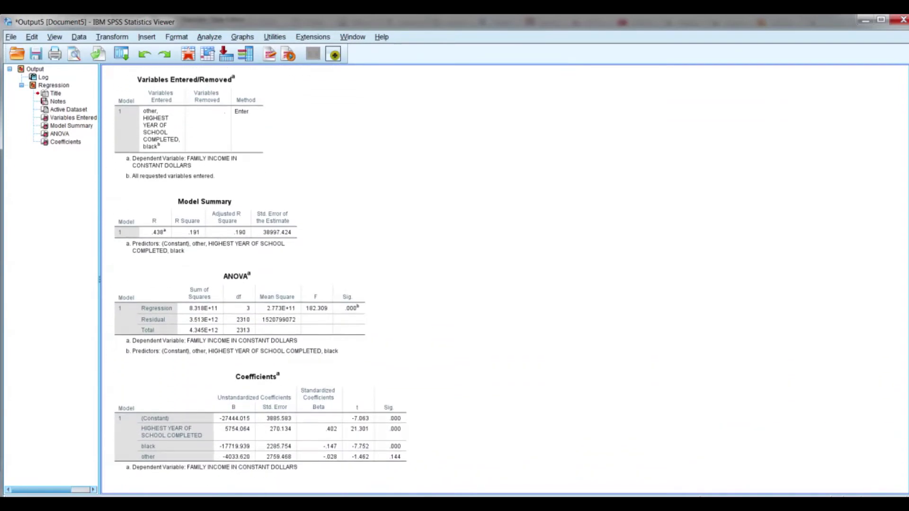
pyautogui.click(243, 321)
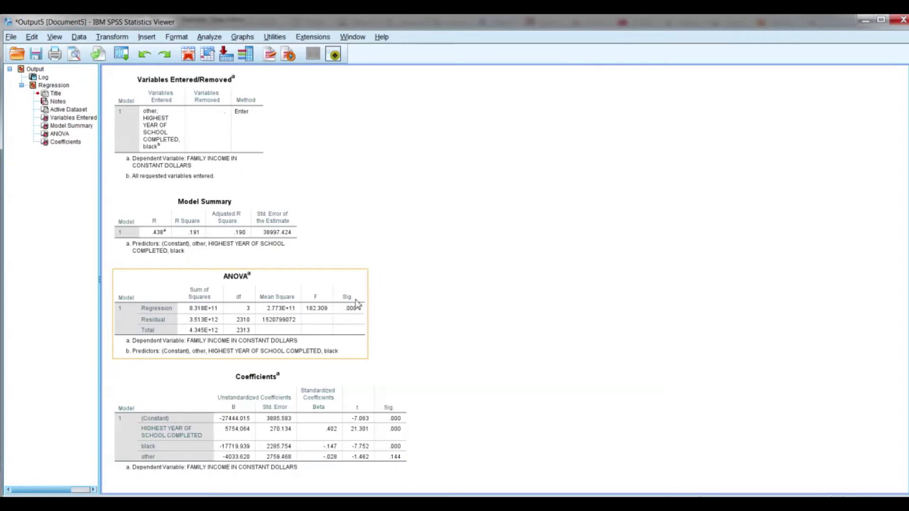
pyautogui.click(475, 345)
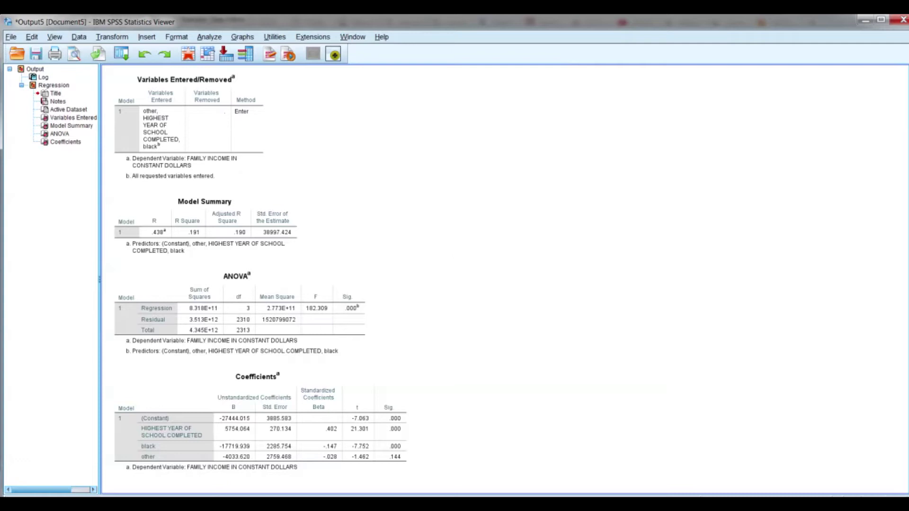
# Examine the Coefficients table for the effects of schooling and the black and other dummy variables on family income.
pyautogui.click(304, 471)
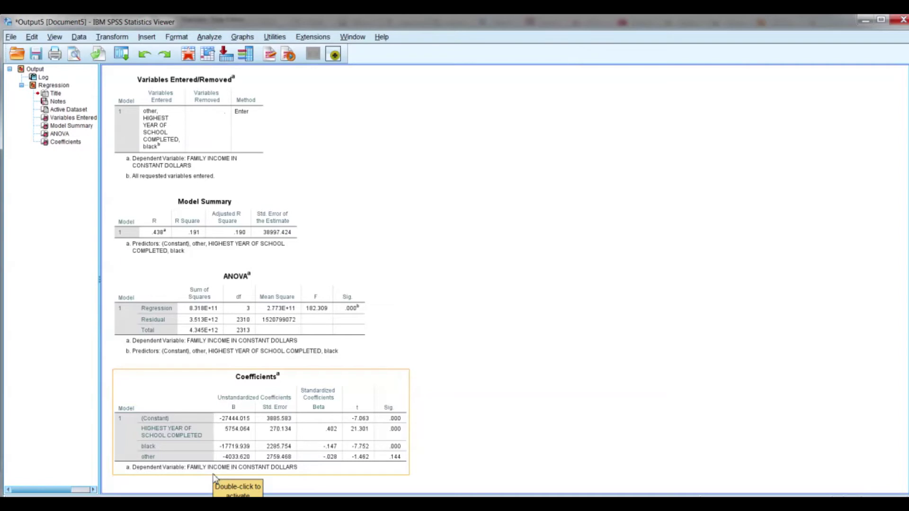
pyautogui.click(493, 386)
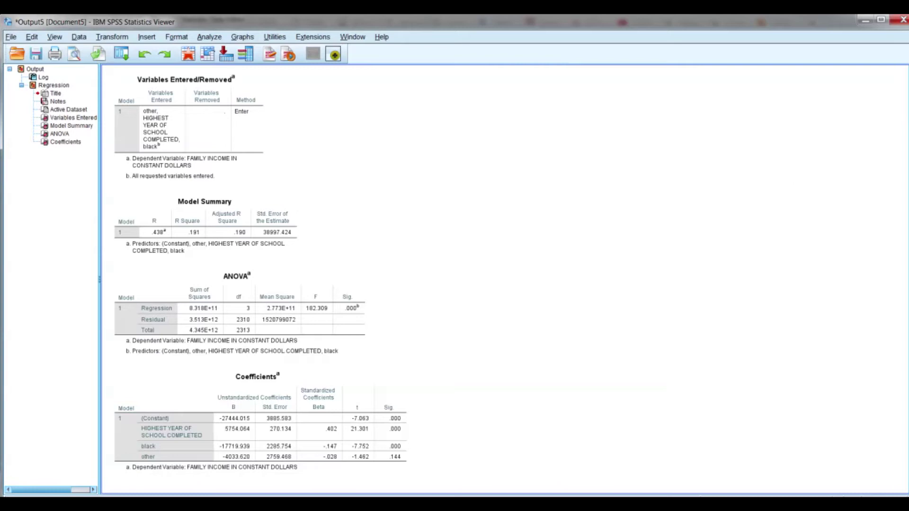
pyautogui.click(172, 441)
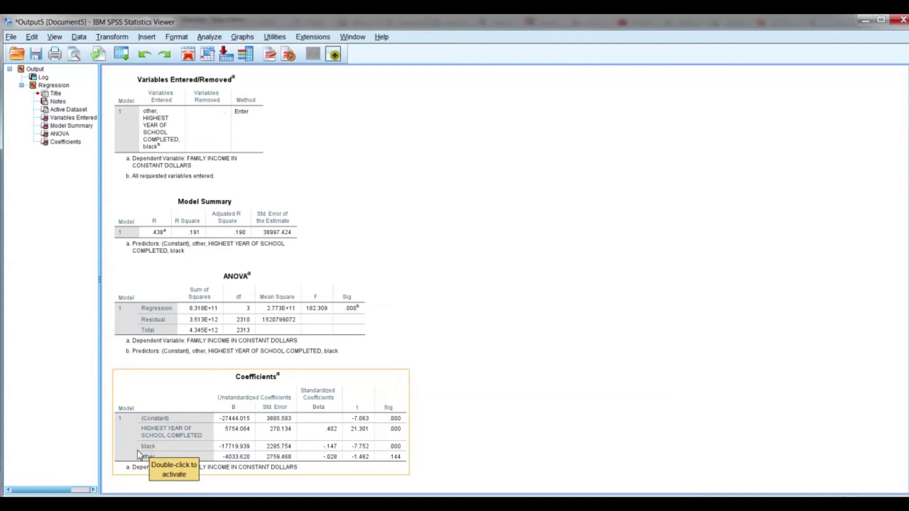
pyautogui.click(117, 413)
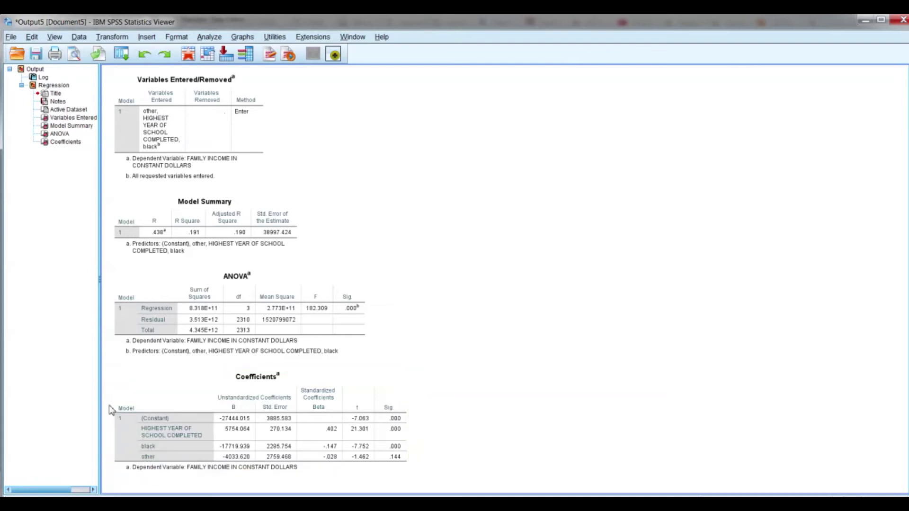
pyautogui.click(117, 423)
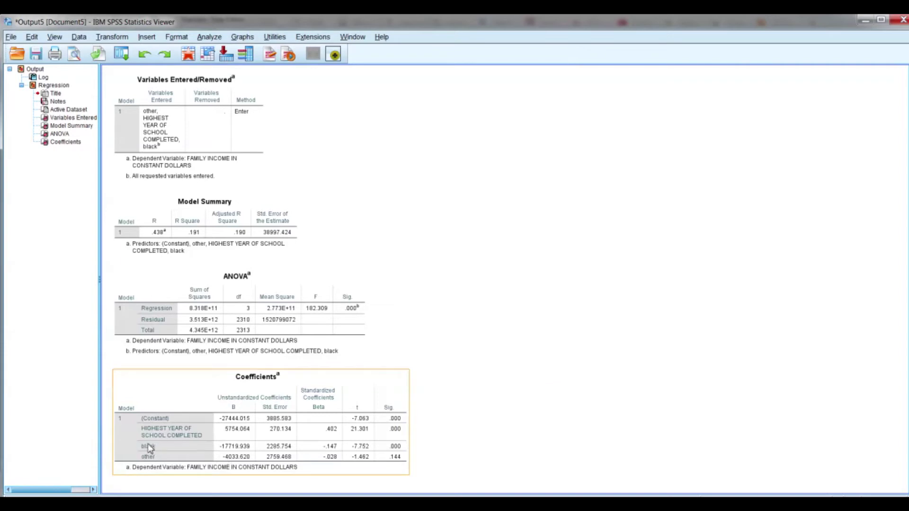
pyautogui.click(87, 433)
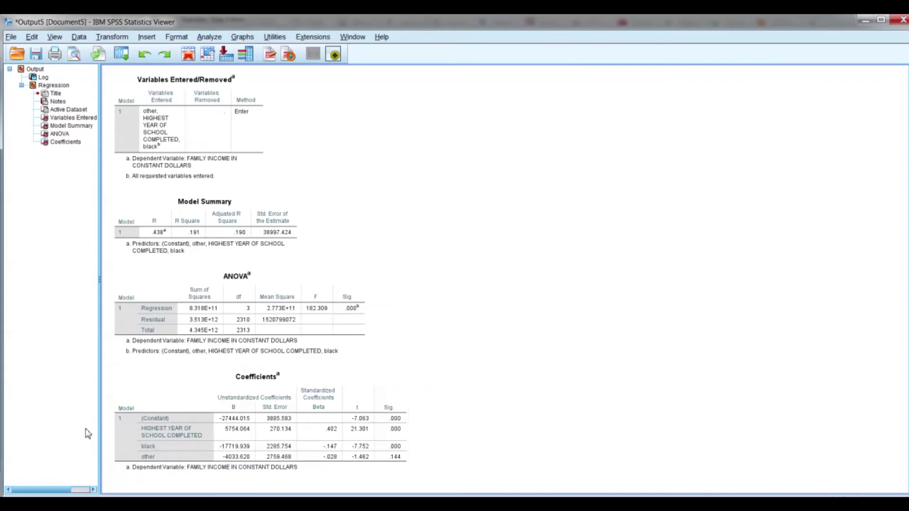
pyautogui.click(144, 449)
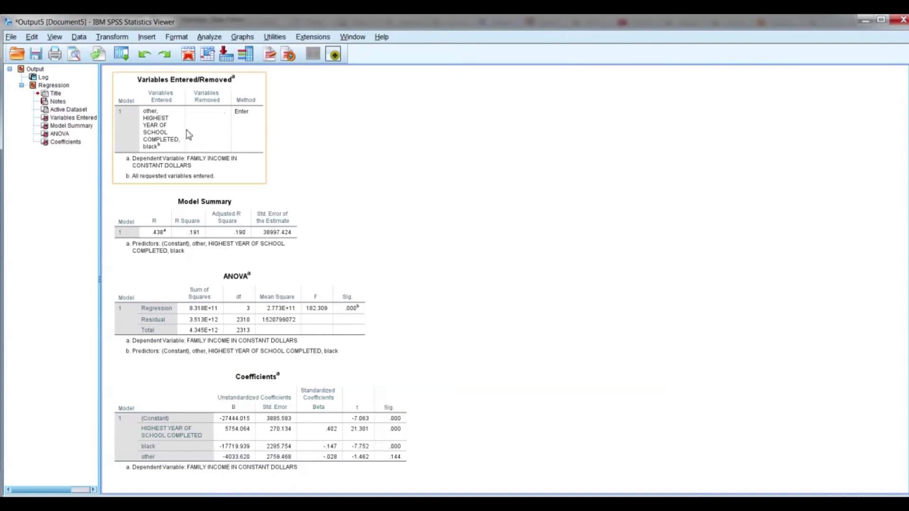
# Reopen the linear regression setup and add the white dummy variable to the independent variables.
pyautogui.click(211, 38)
pyautogui.moveTo(228, 168)
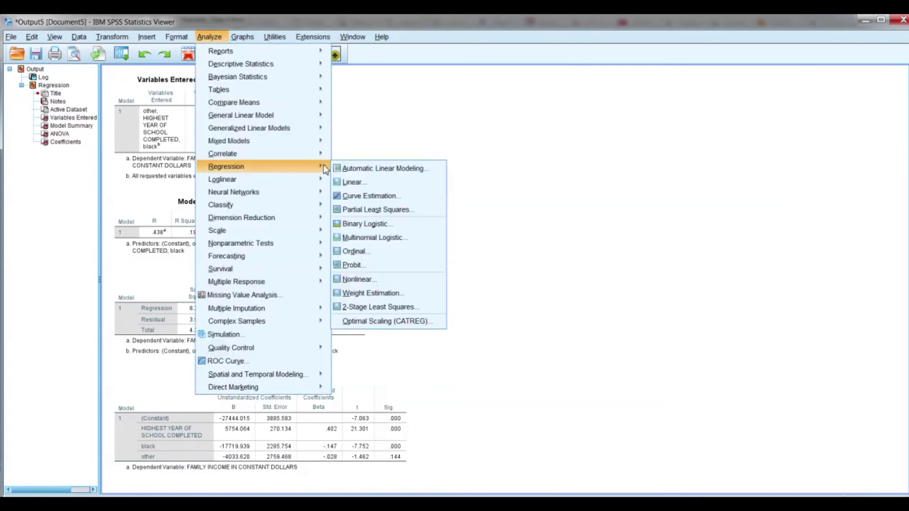
pyautogui.click(354, 183)
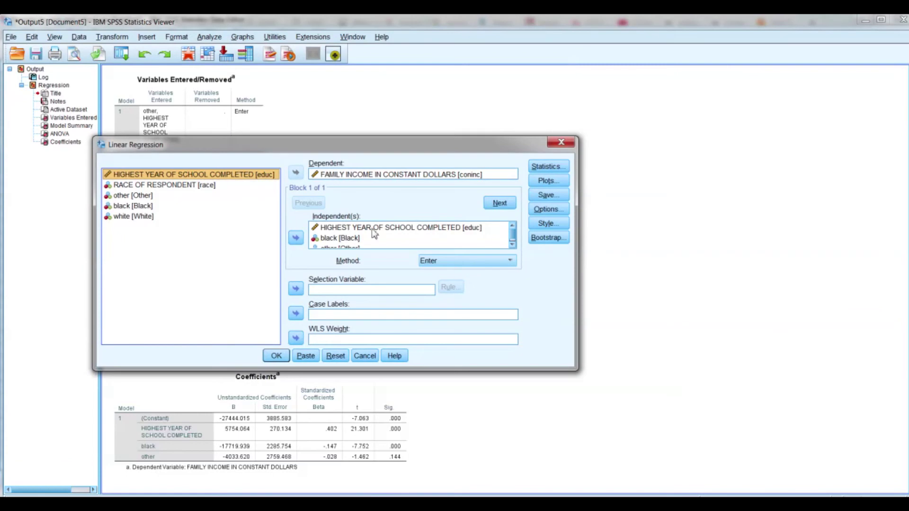
pyautogui.click(512, 238)
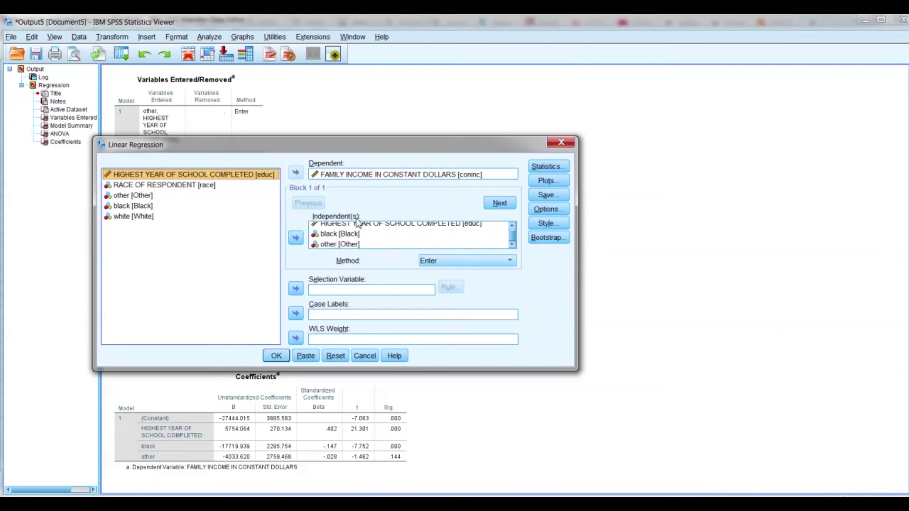
pyautogui.scroll(1, 514, 239)
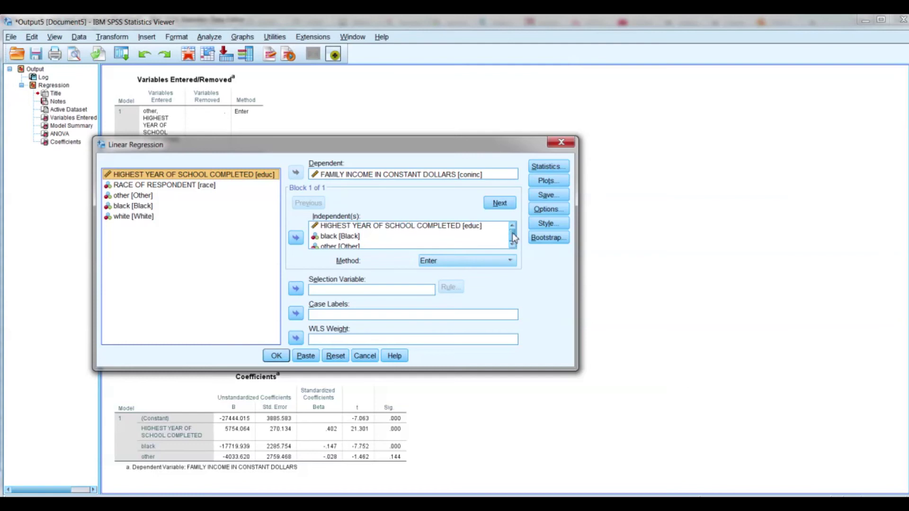
pyautogui.scroll(-1, 514, 240)
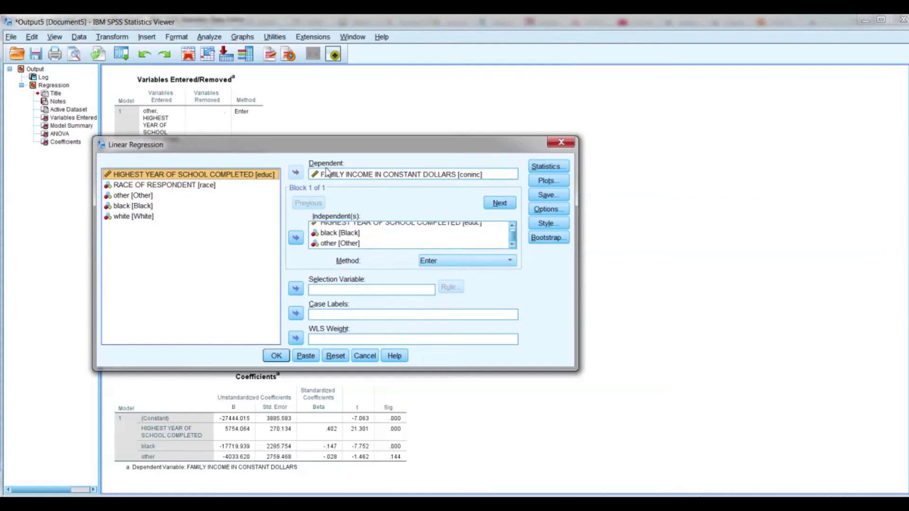
pyautogui.click(126, 219)
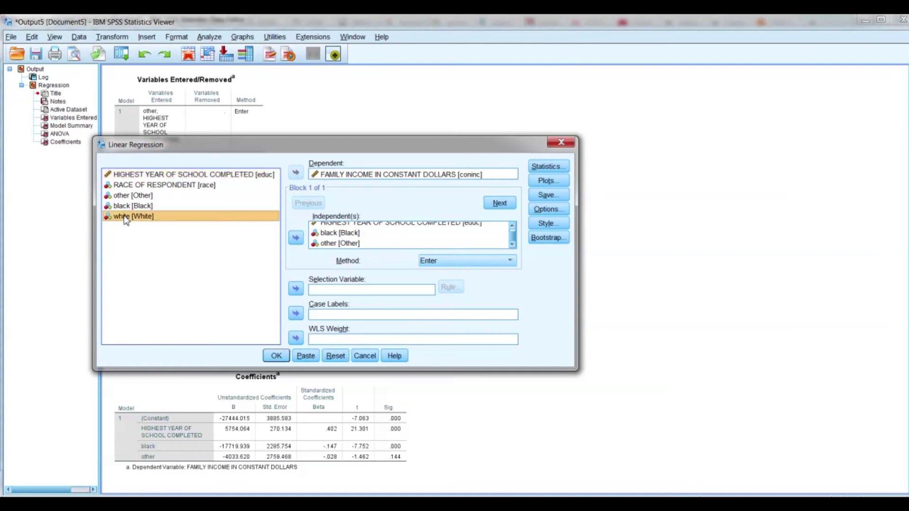
pyautogui.click(295, 239)
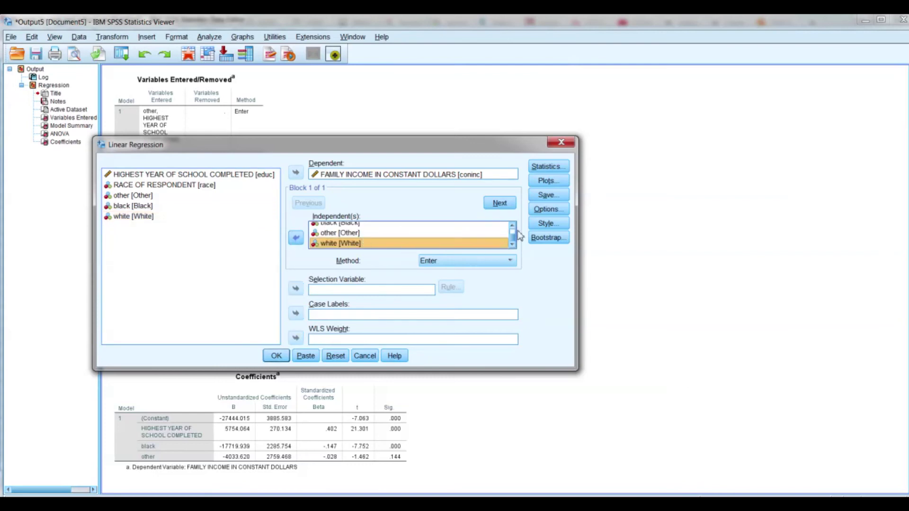
# Remove the other dummy variable from the independents, making it the reference category, and rerun the linear regression.
pyautogui.click(327, 236)
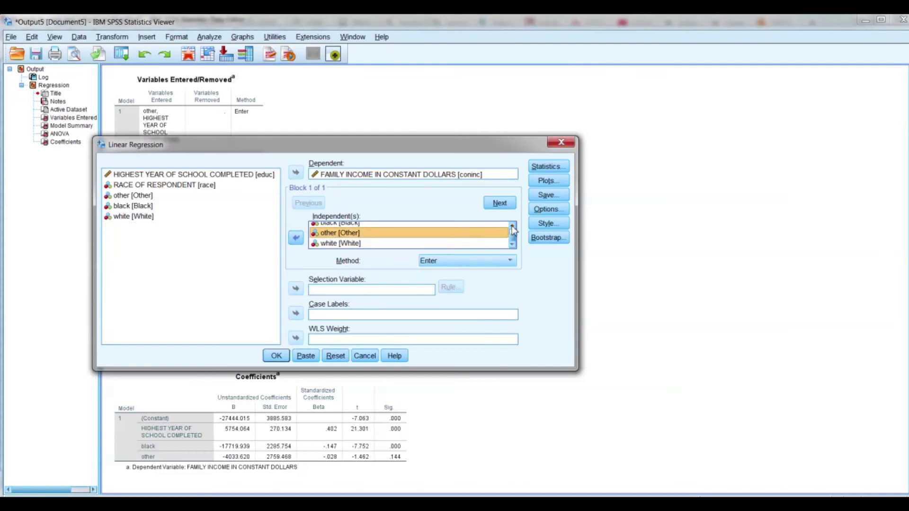
pyautogui.click(513, 228)
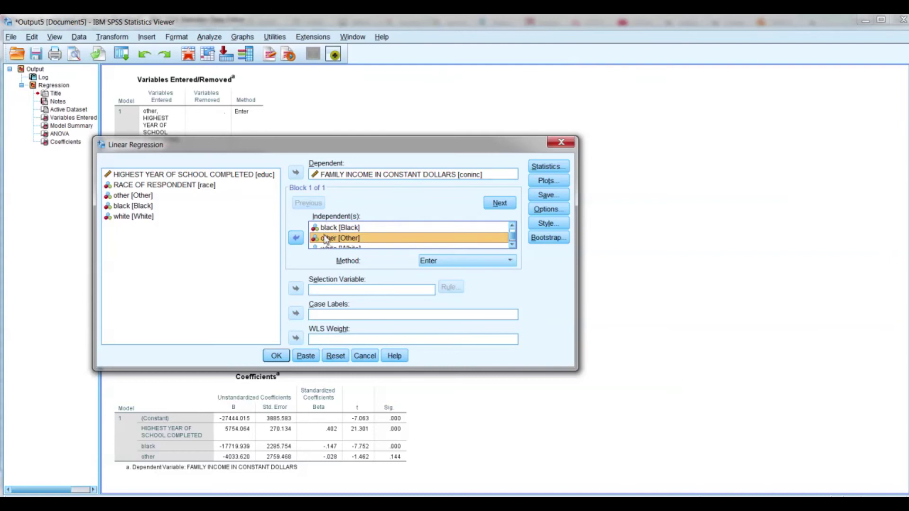
pyautogui.click(297, 238)
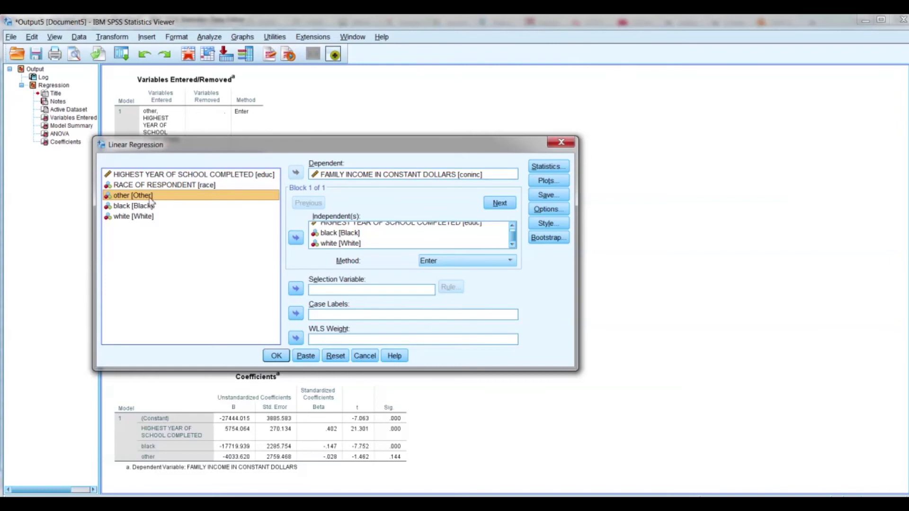
pyautogui.click(203, 198)
pyautogui.click(329, 235)
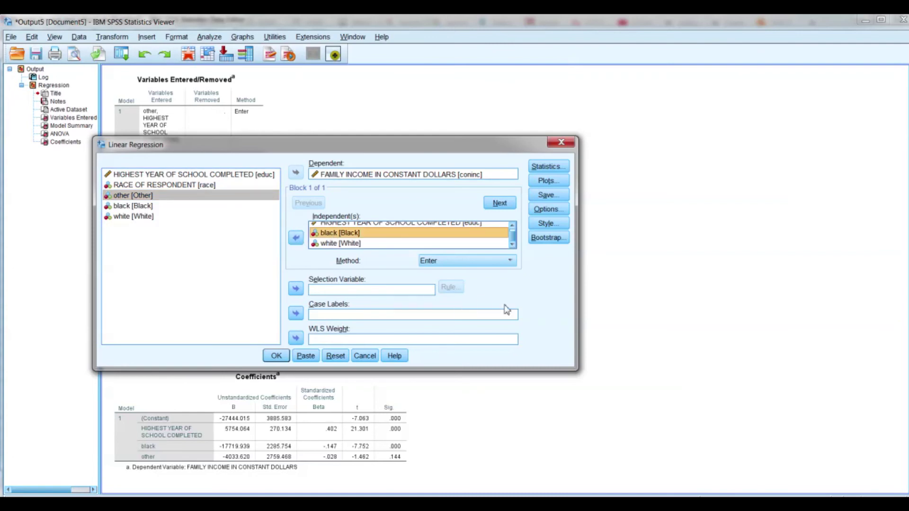
pyautogui.click(276, 356)
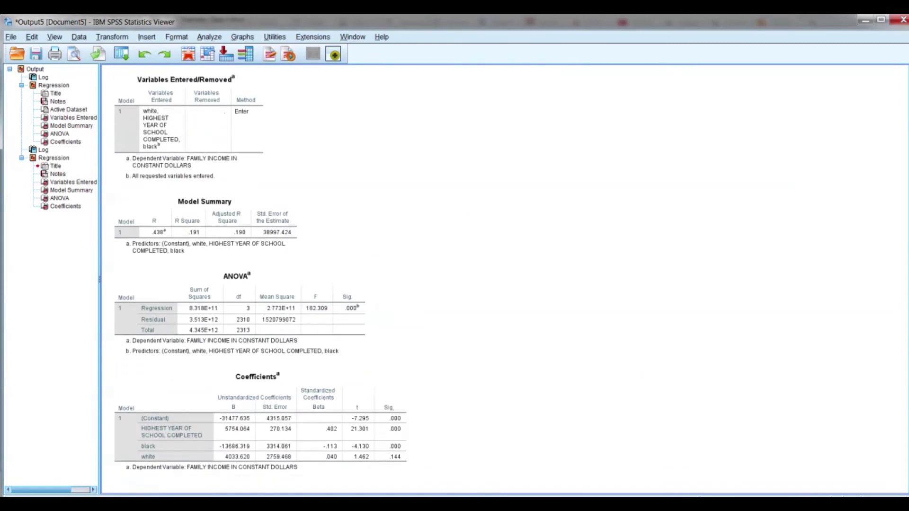
# Compare the Coefficients tables and model fit of the two regressions, with white versus other as the reference category.
pyautogui.scroll(10, 256, 284)
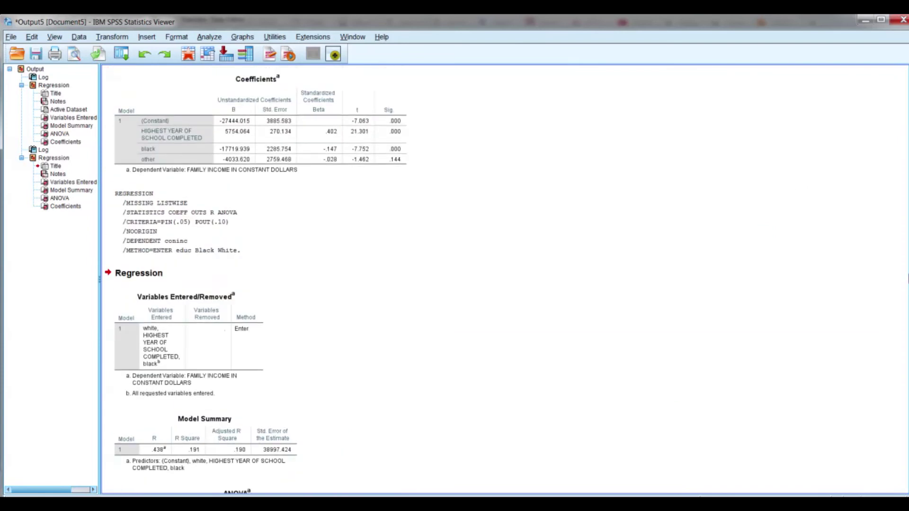
pyautogui.scroll(6, 901, 213)
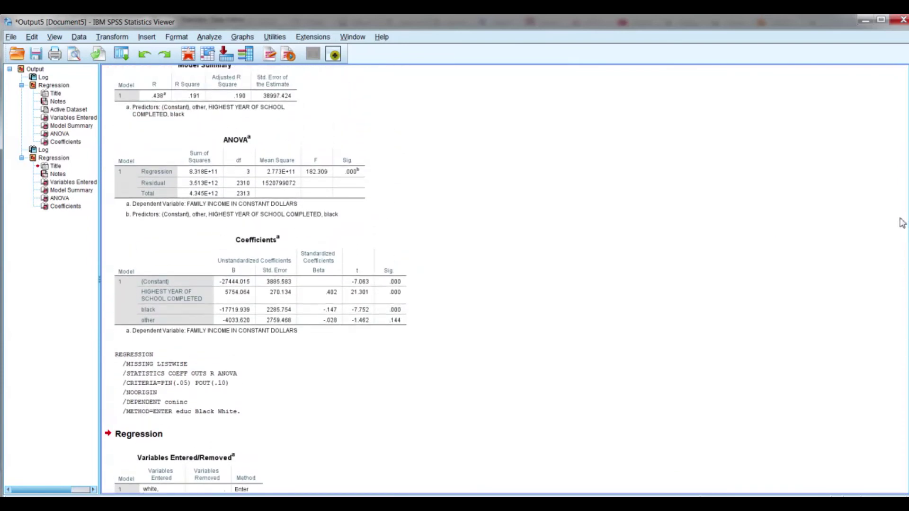
pyautogui.scroll(2, 901, 213)
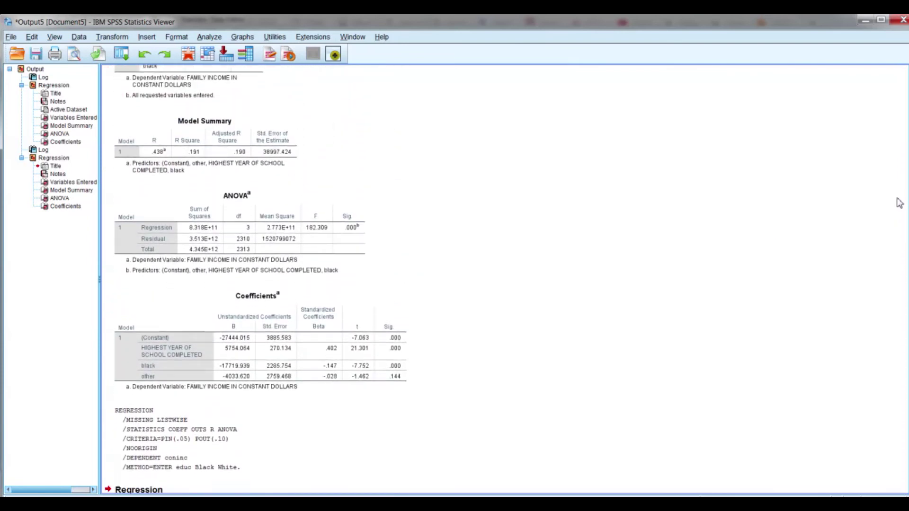
pyautogui.click(165, 360)
pyautogui.click(681, 356)
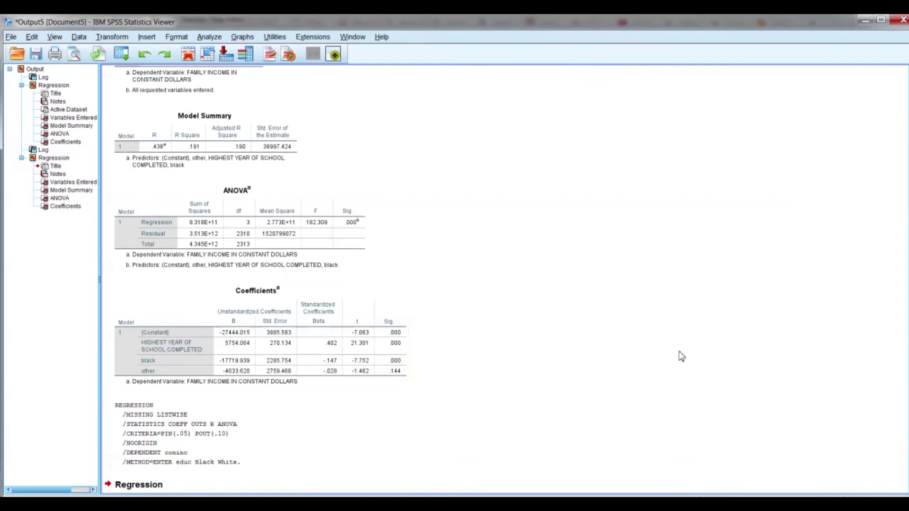
pyautogui.scroll(-15, 256, 280)
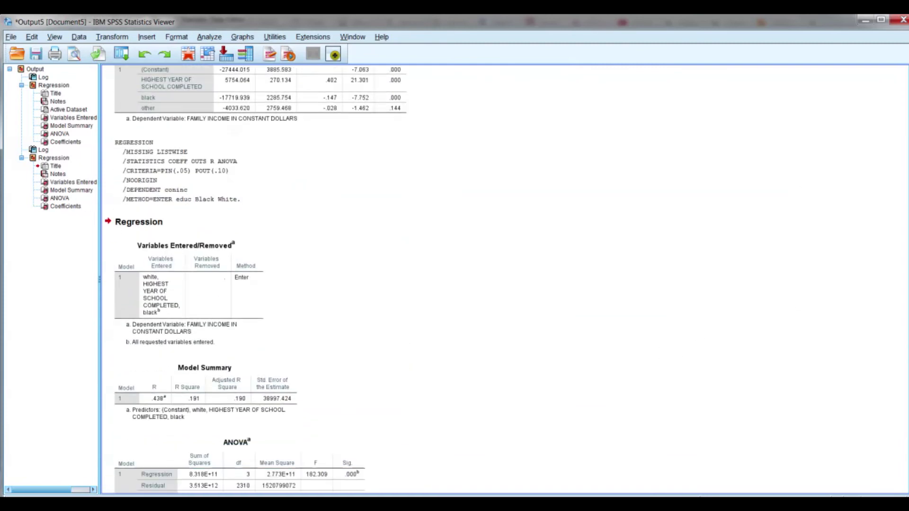
pyautogui.scroll(-2, 256, 280)
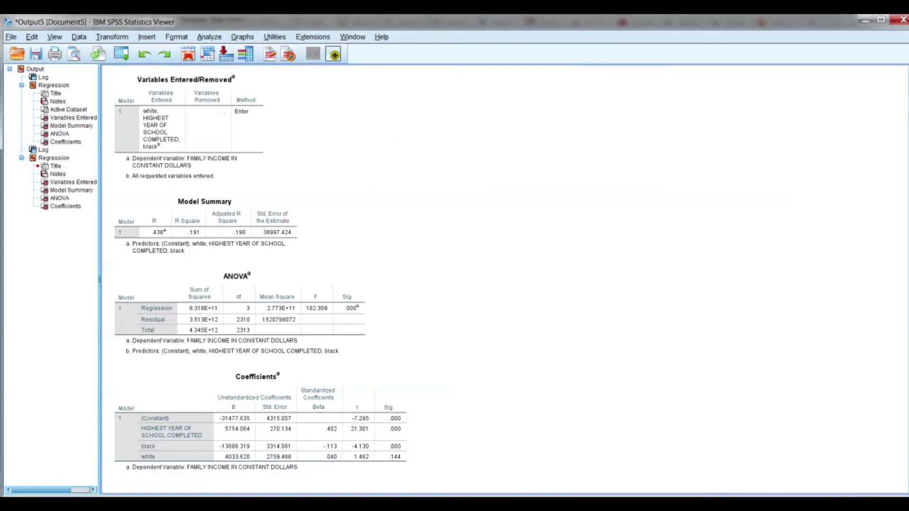
pyautogui.scroll(1, 256, 280)
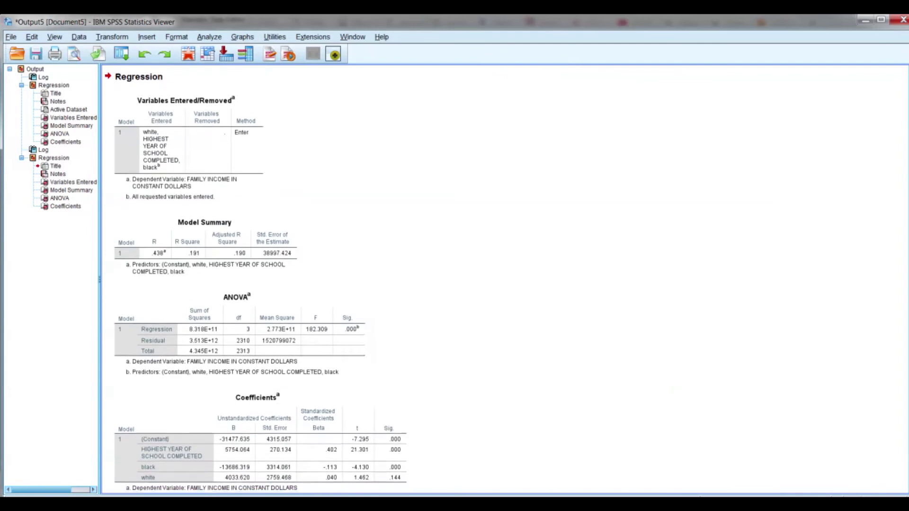
pyautogui.scroll(-1, 255, 280)
pyautogui.scroll(2, 256, 279)
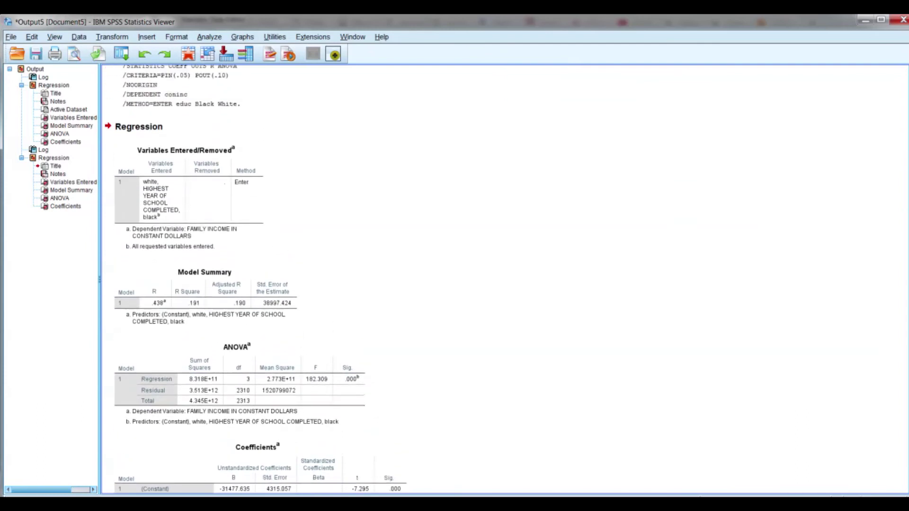
# Examine the black and white dummy coefficients in the second regression against the black and other coefficients in the first, including their significance.
pyautogui.scroll(-2, 256, 280)
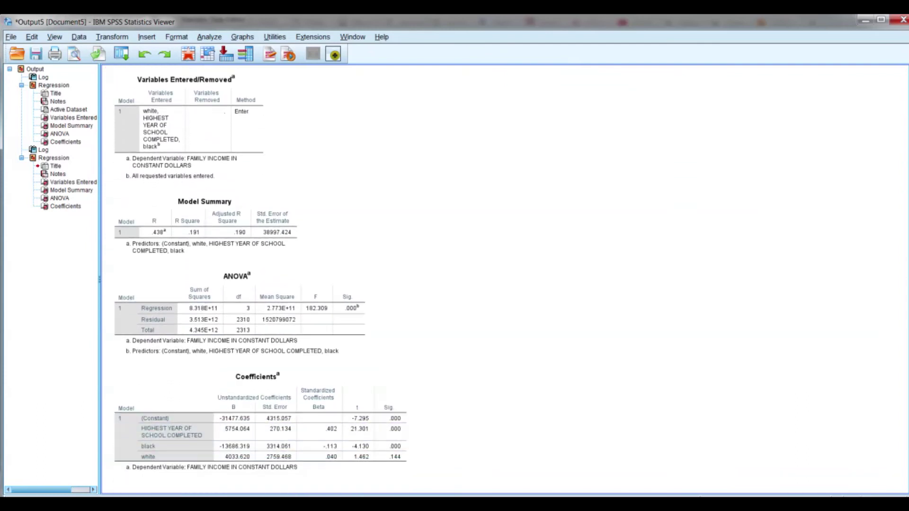
pyautogui.click(123, 472)
pyautogui.scroll(10, 502, 279)
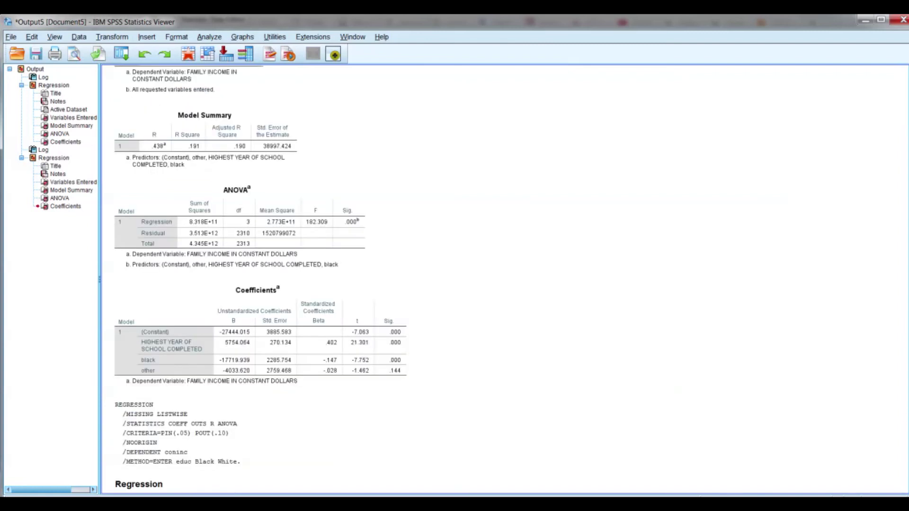
pyautogui.scroll(1, 739, 175)
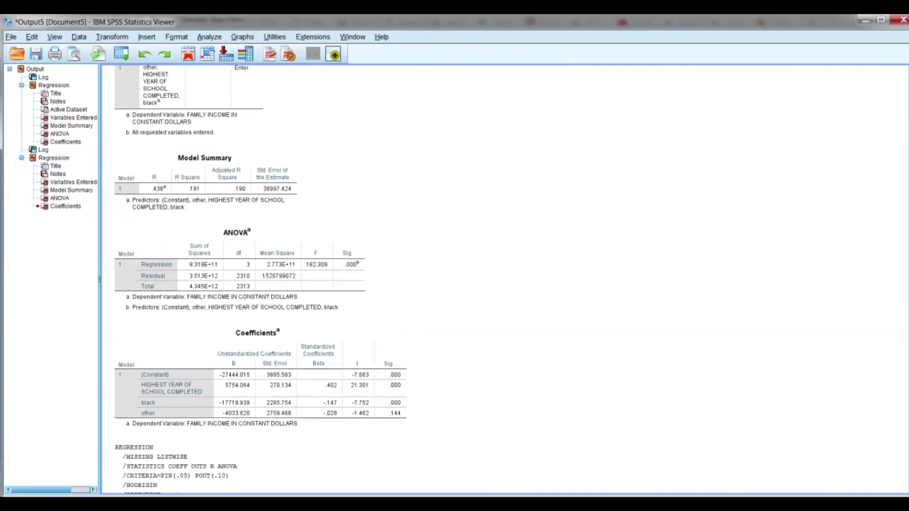
pyautogui.click(260, 352)
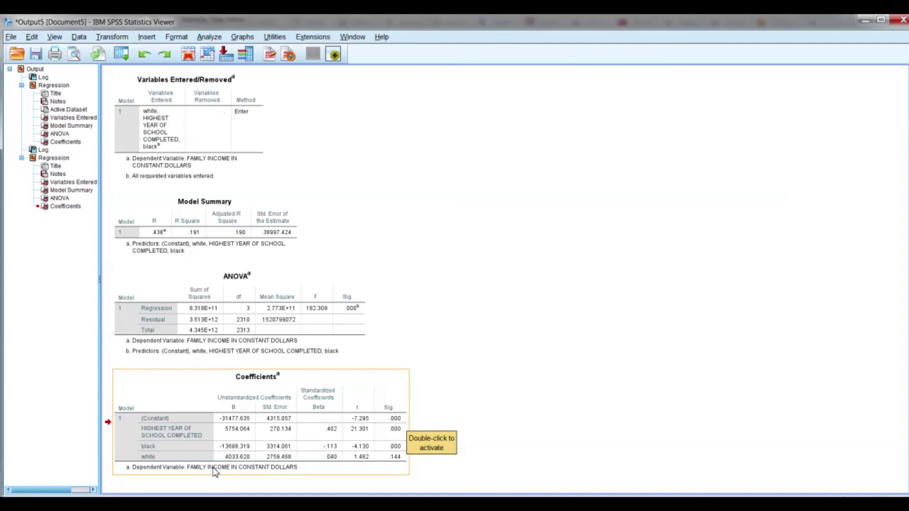
pyautogui.click(291, 480)
pyautogui.click(200, 458)
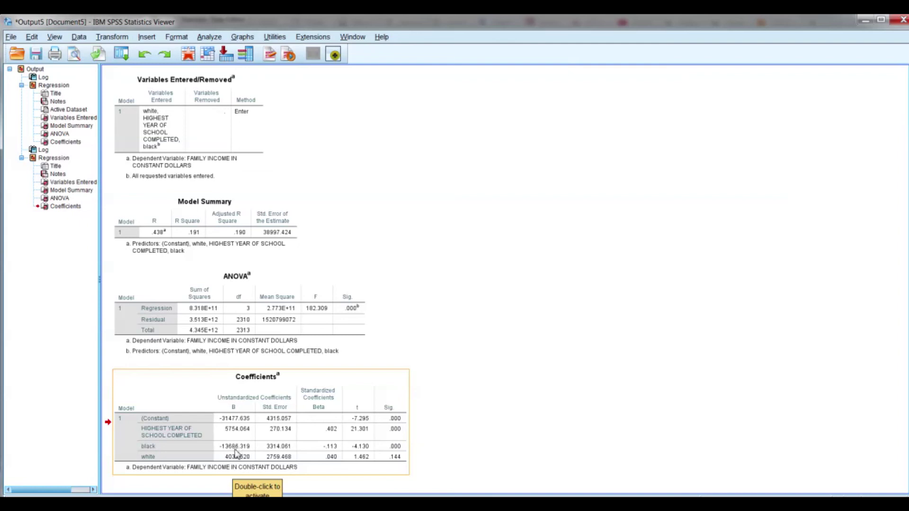
pyautogui.click(109, 449)
pyautogui.click(133, 437)
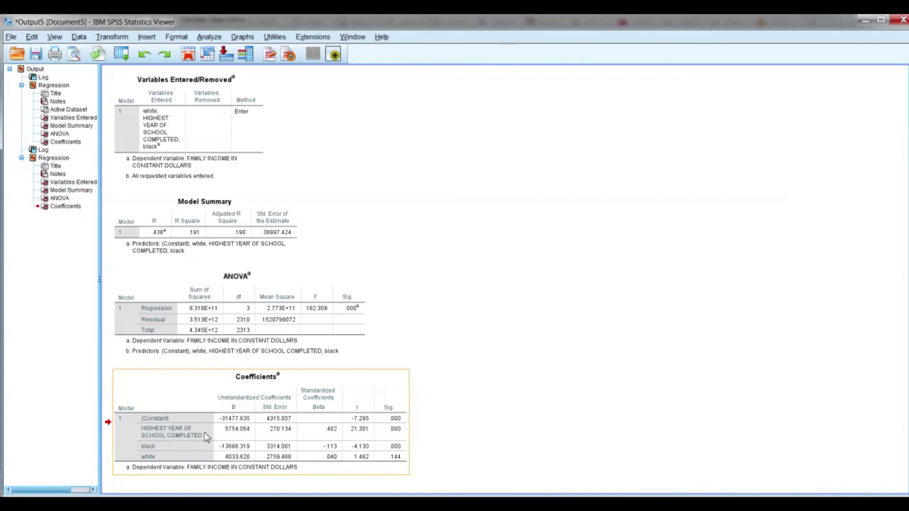